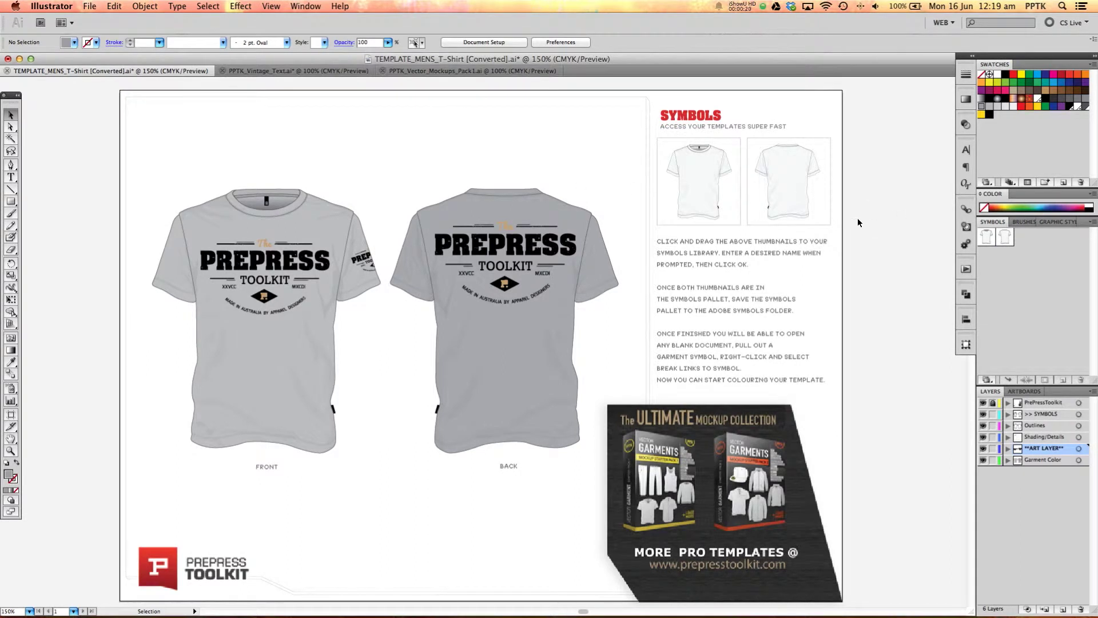
Step: Pan to empty pasteboard and place the FRONT and BACK T-shirt symbols side by side
click(993, 222)
click(305, 7)
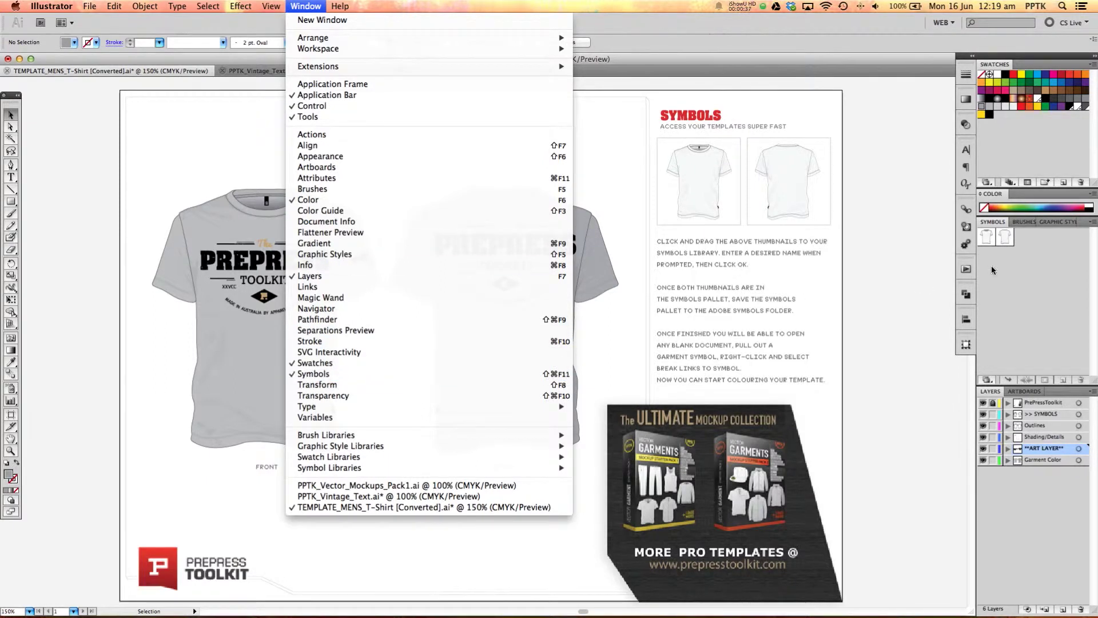
click(1023, 275)
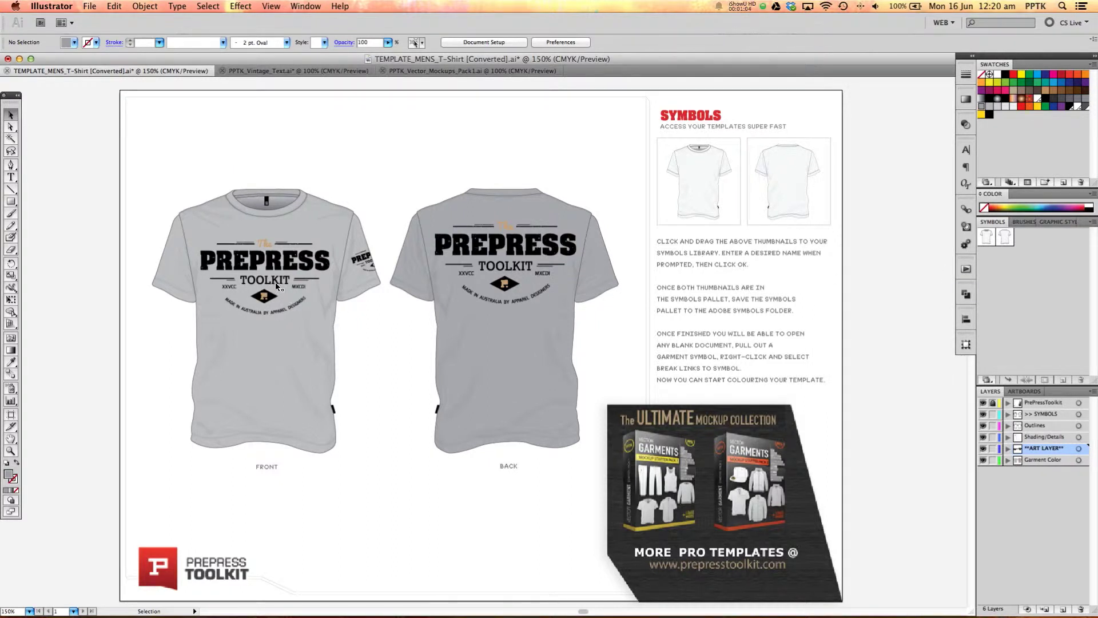
key(space)
drag(238, 291, 840, 281)
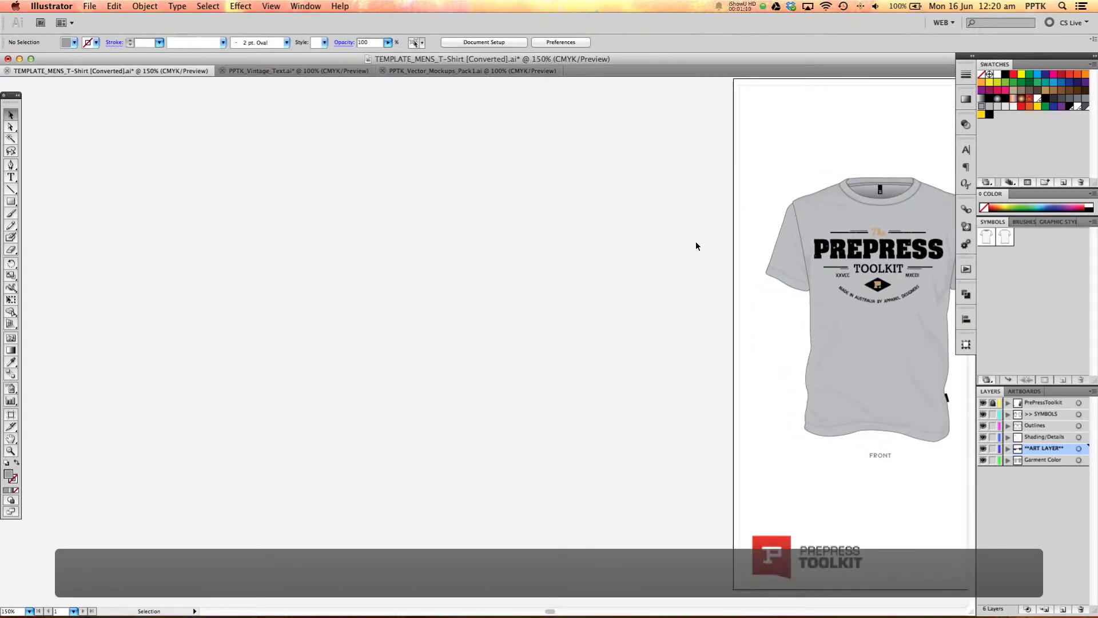
drag(986, 234, 352, 316)
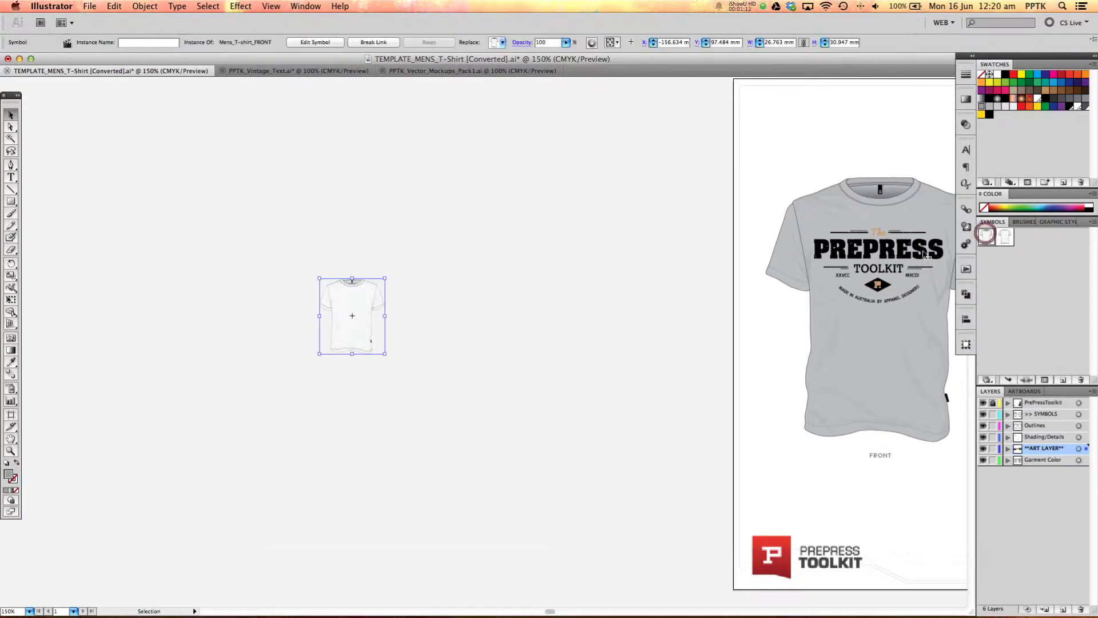
drag(1005, 235, 623, 160)
Step: Enlarge both shirts to a working size and line the back shirt up beside the front
click(352, 302)
shift+click(423, 288)
drag(535, 225, 502, 221)
click(497, 184)
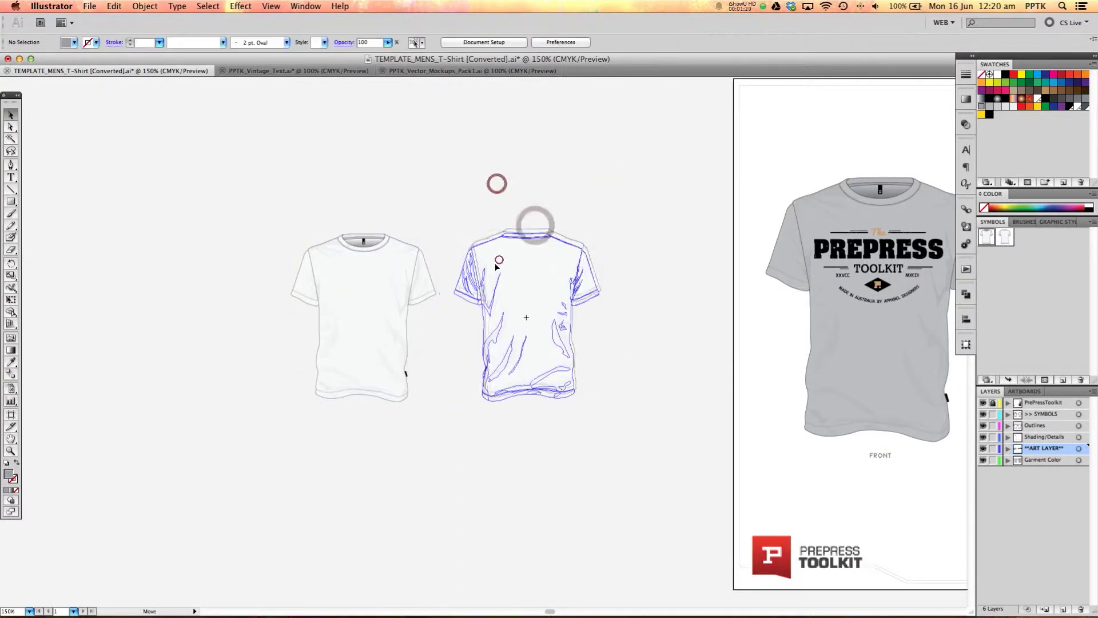
drag(497, 266, 497, 255)
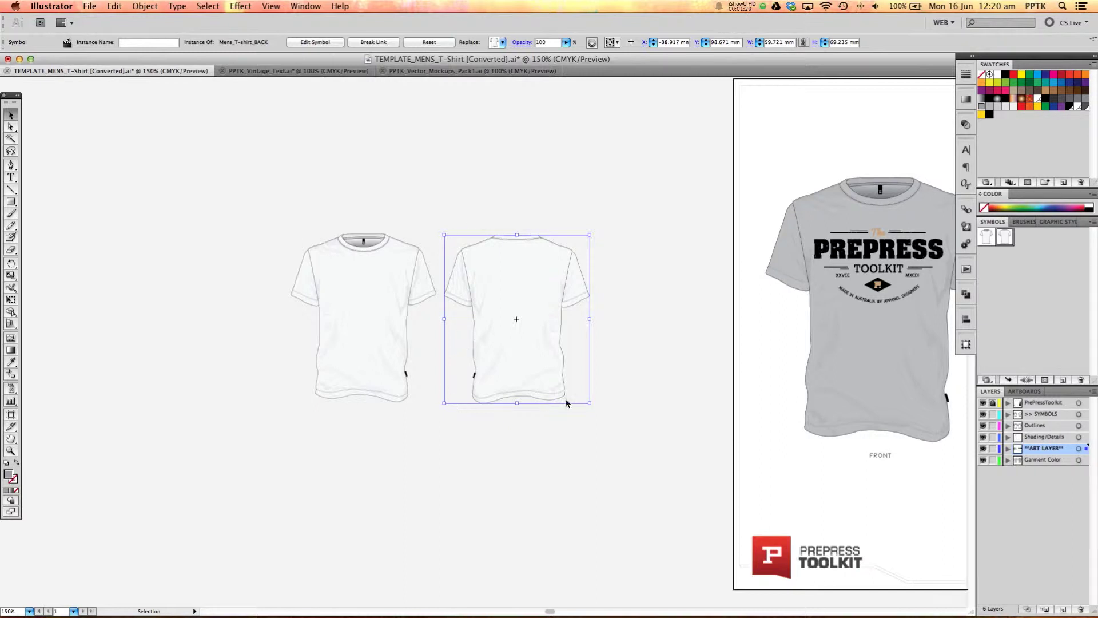
Step: Break the front shirt's link to its symbol so it becomes an editable group
click(373, 300)
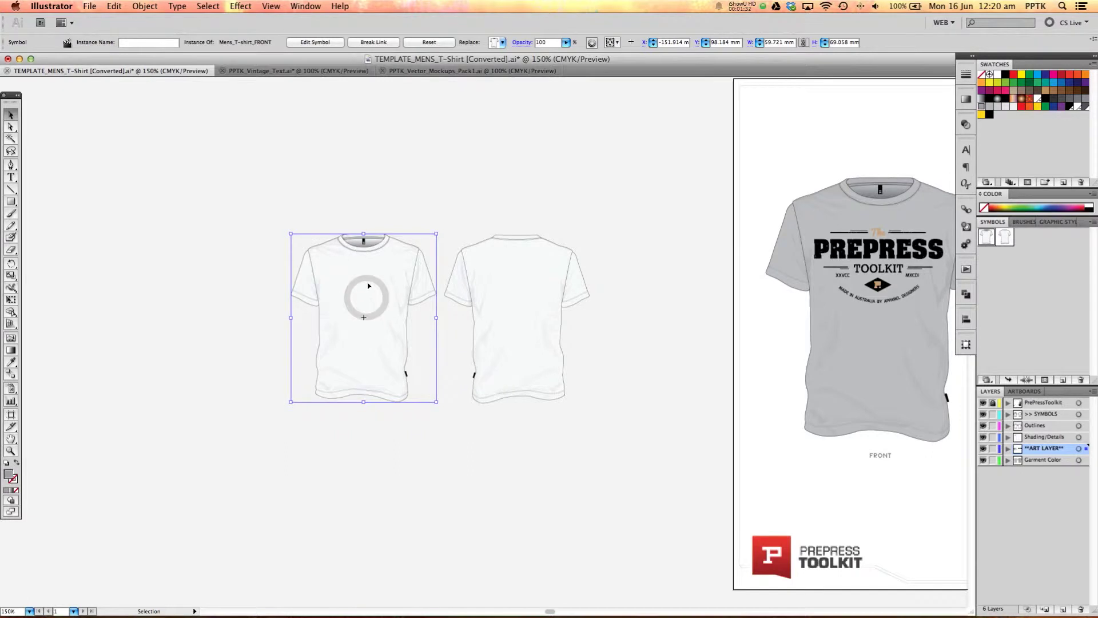
right_click(369, 284)
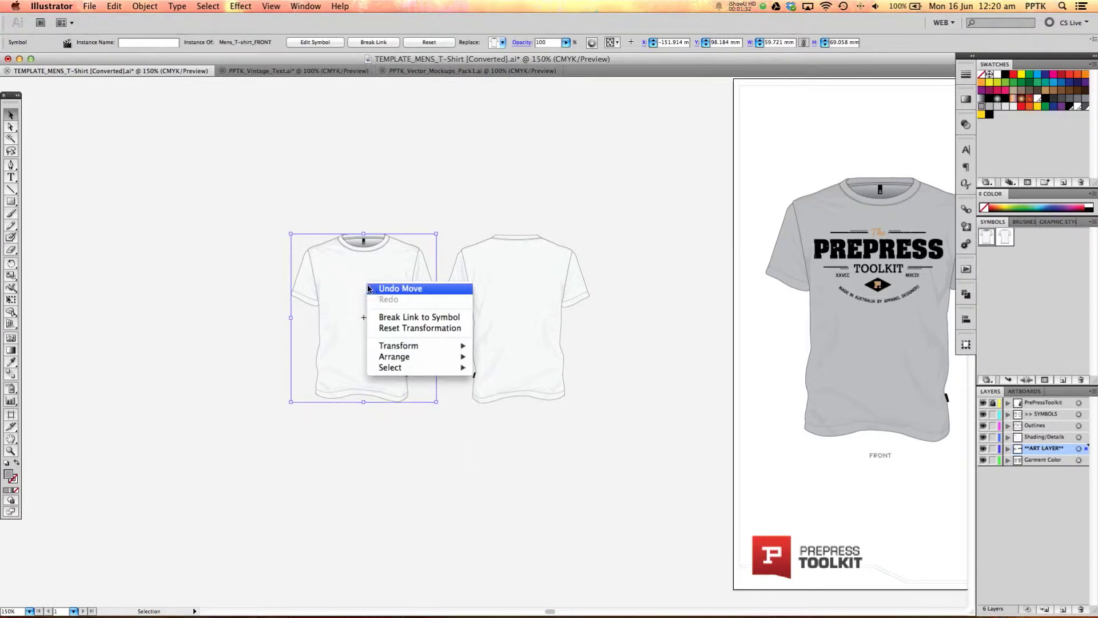
click(401, 318)
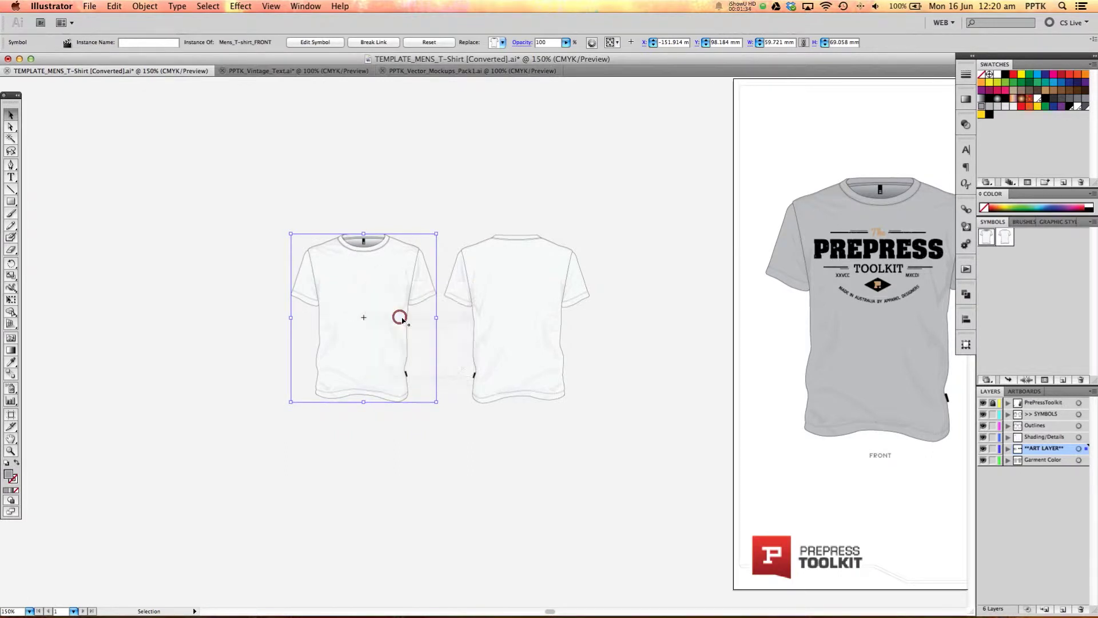
click(390, 215)
click(359, 284)
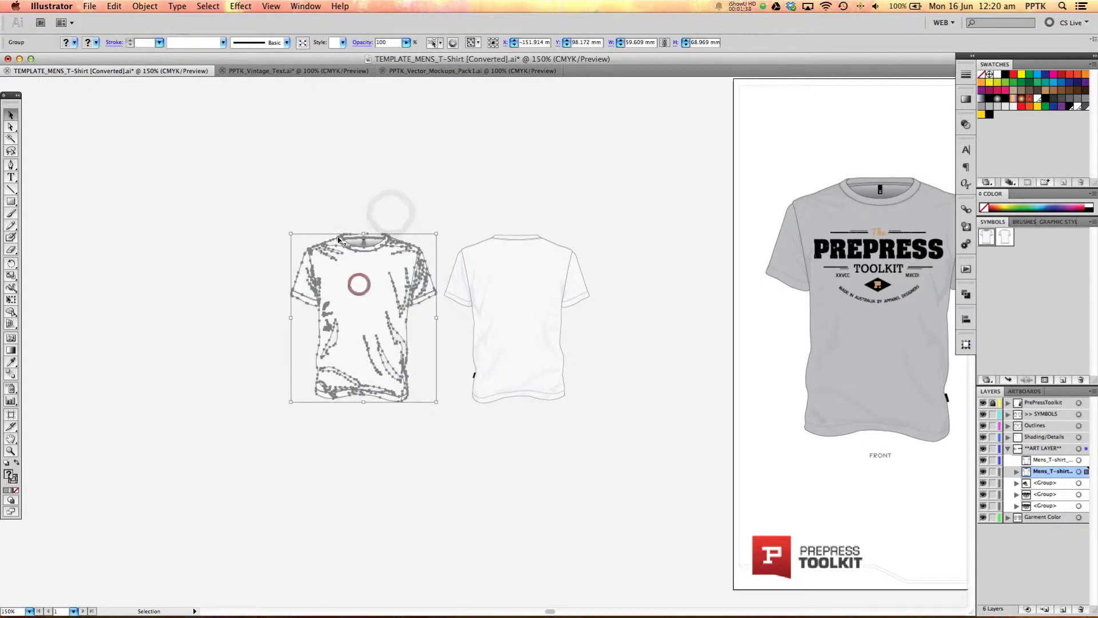
click(363, 214)
click(359, 285)
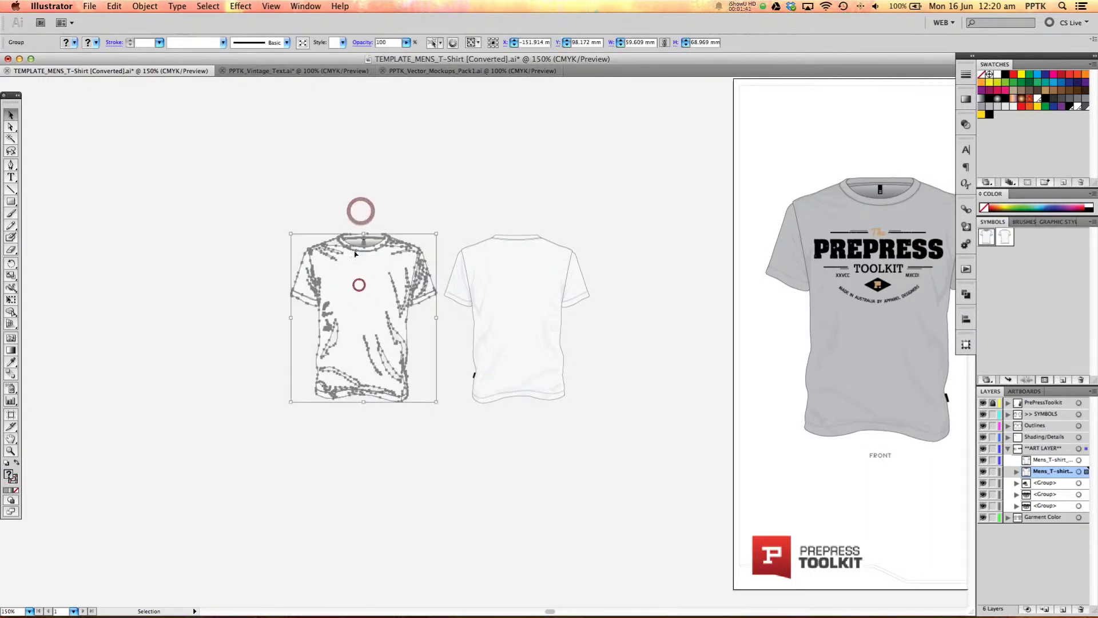
click(383, 211)
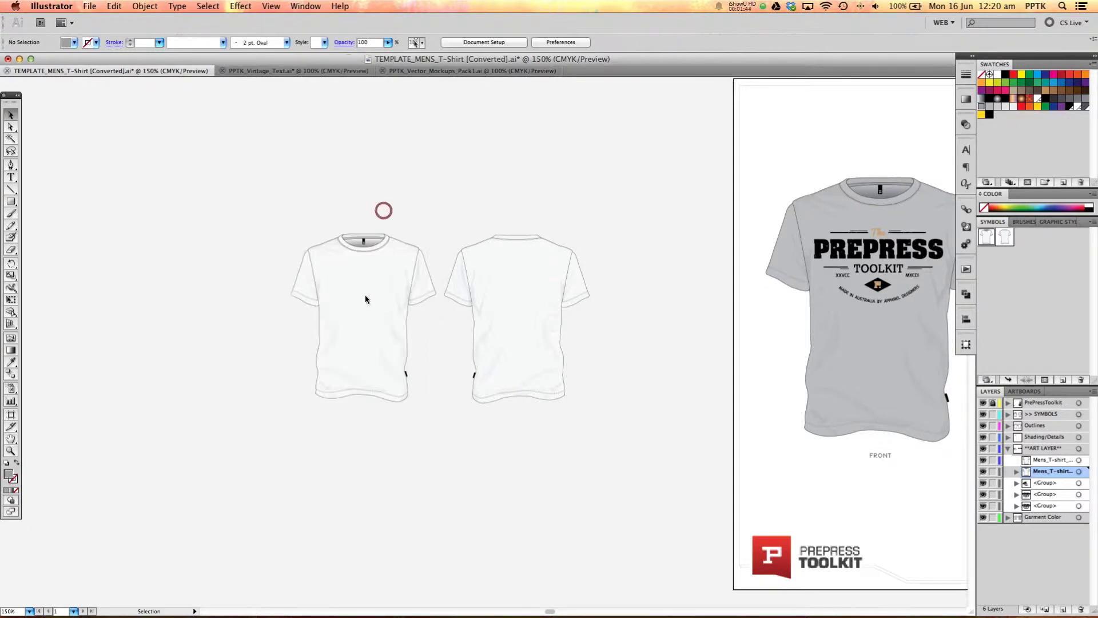
click(367, 296)
Step: Fill the front shirt's body path with blue using the Color Picker
key(a)
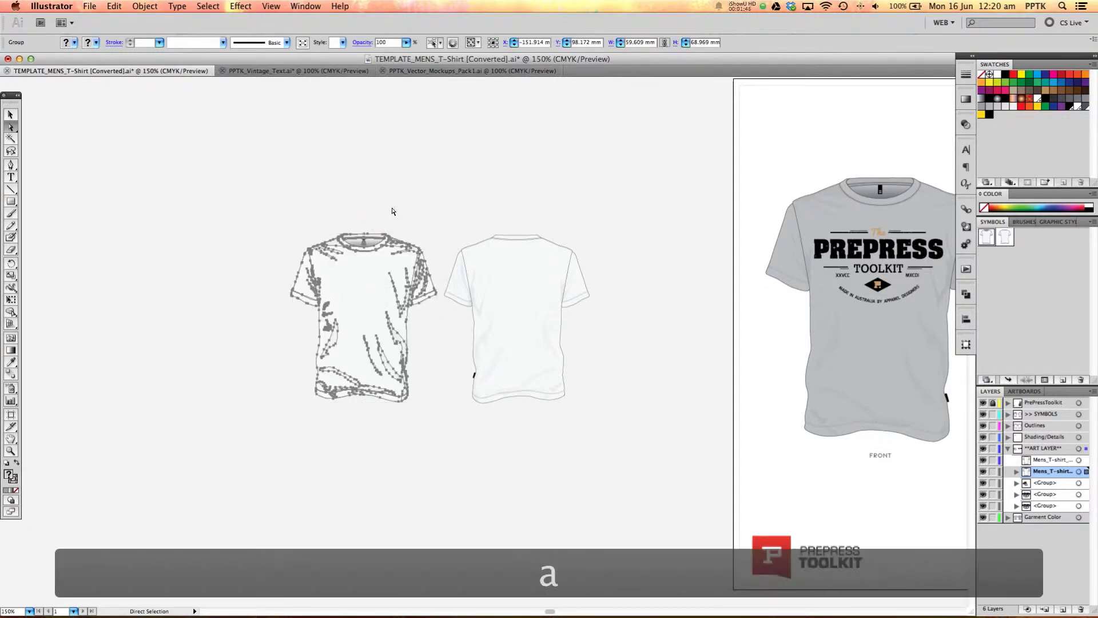
click(392, 207)
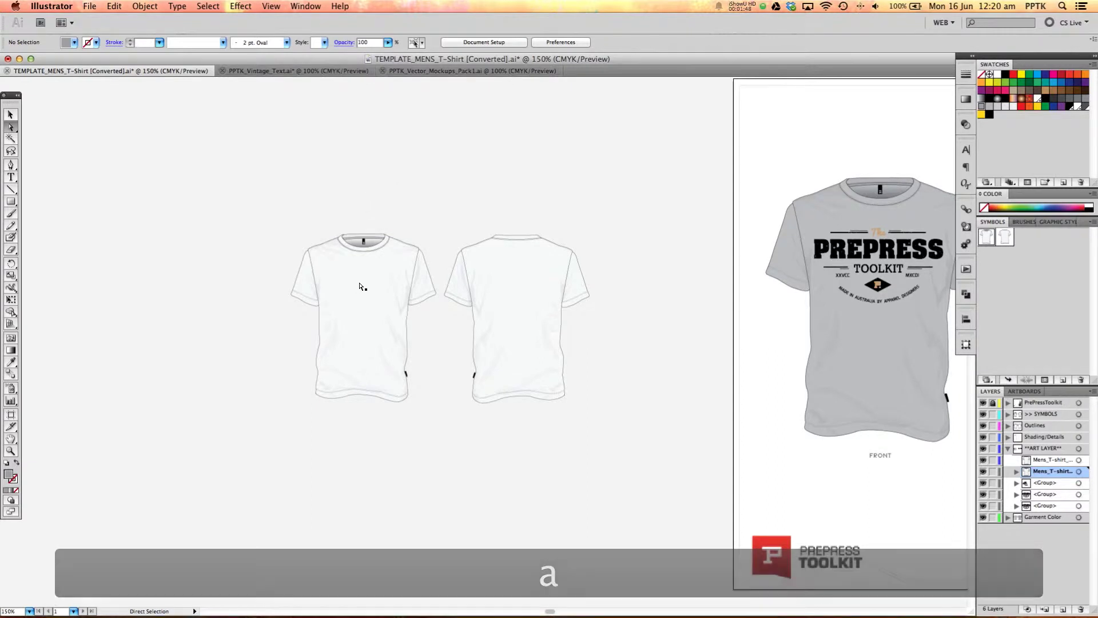
click(360, 286)
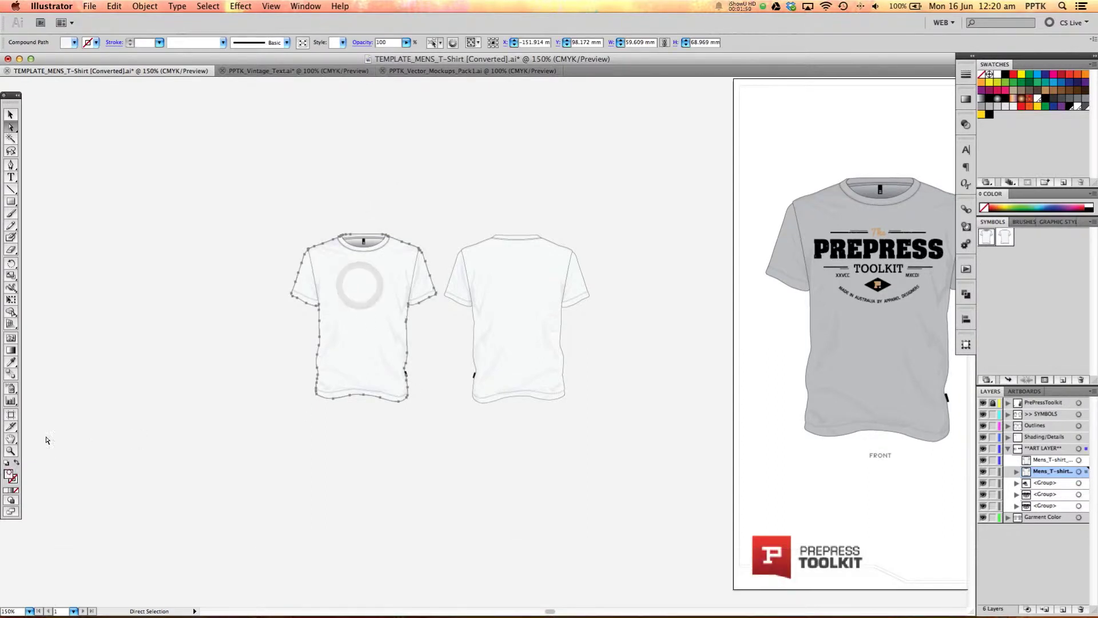
double_click(9, 473)
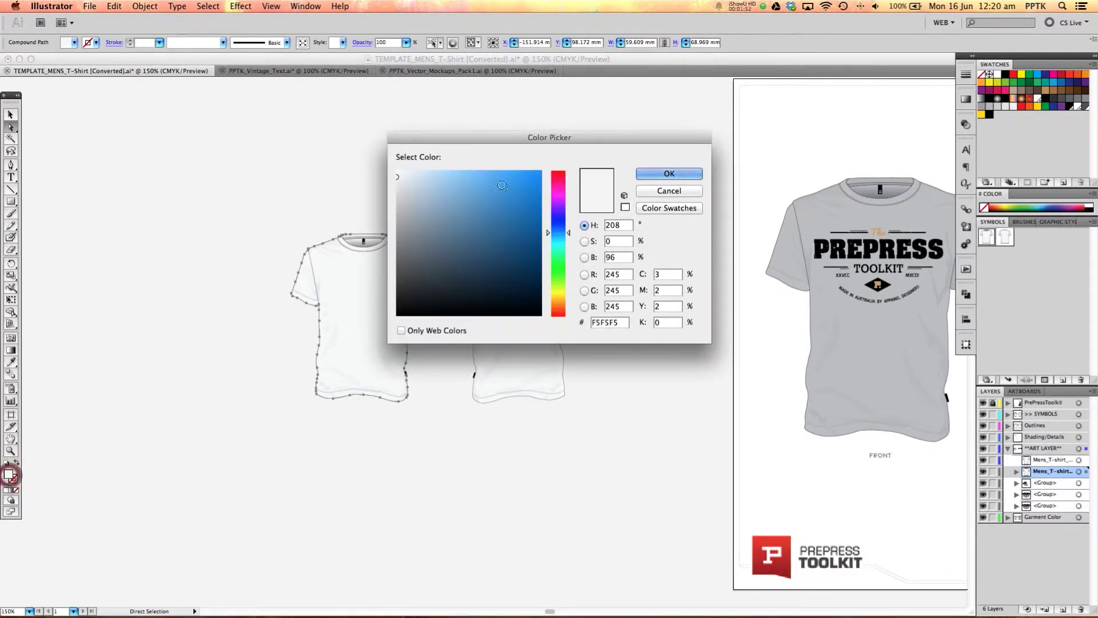
click(489, 190)
click(679, 173)
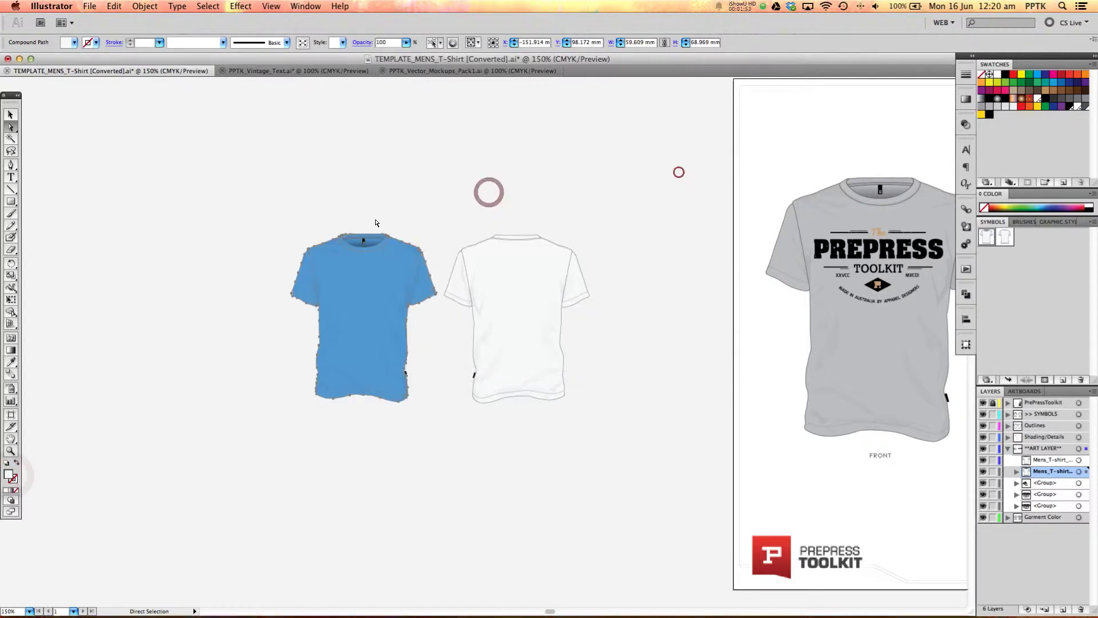
Step: Nudge the white back T-shirt symbol slightly to the left
key(v)
click(412, 211)
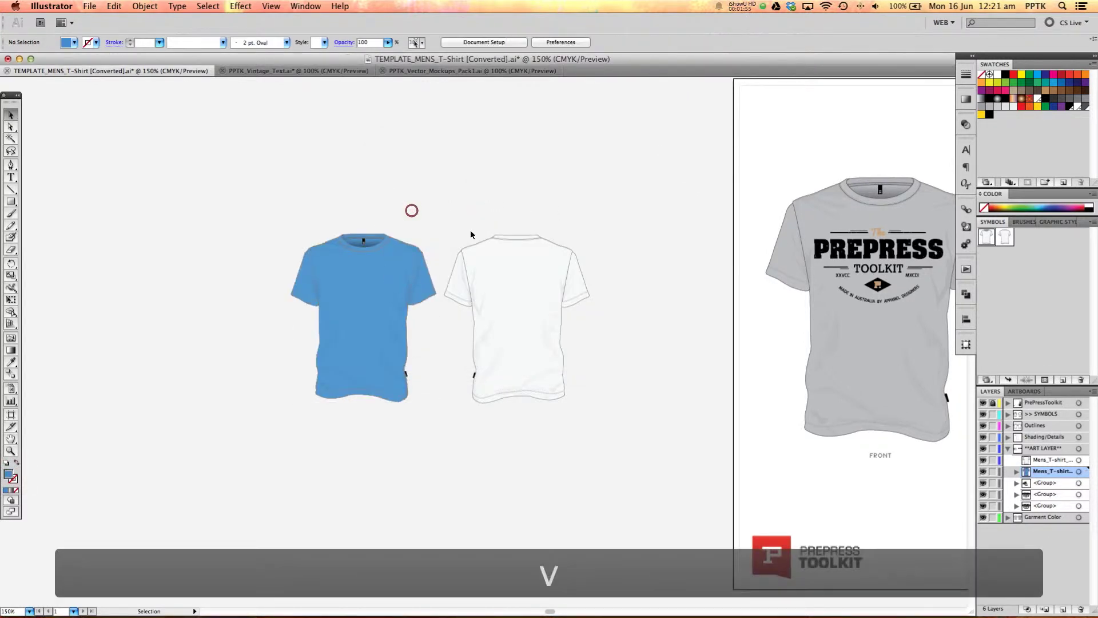
click(513, 294)
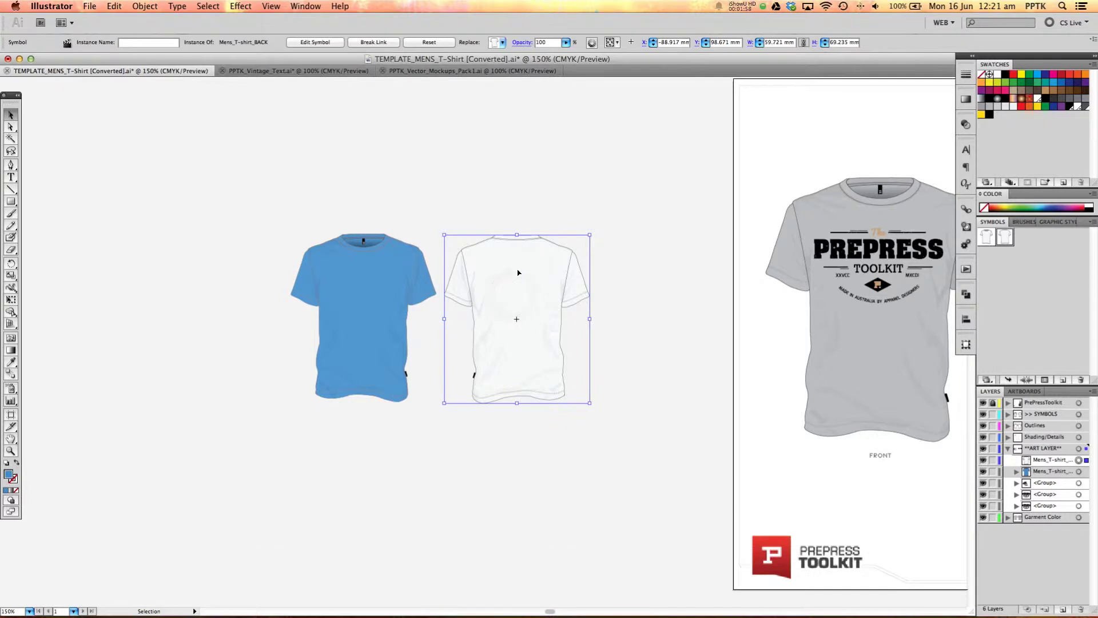
drag(516, 298, 515, 298)
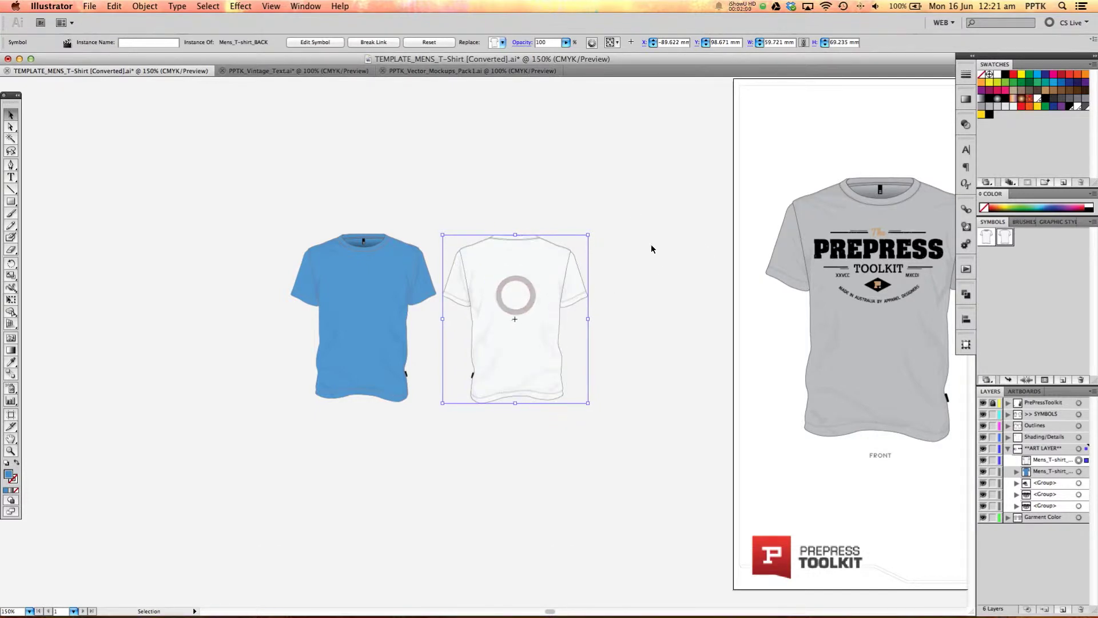
click(1094, 224)
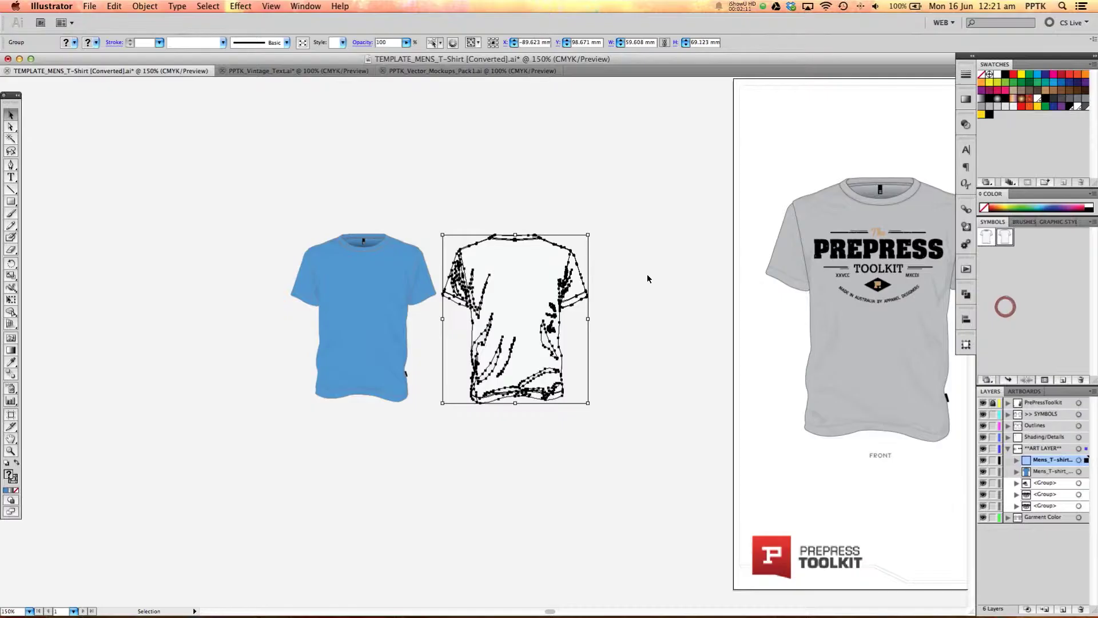
Step: Create a new blank document, Untitled-5
click(90, 6)
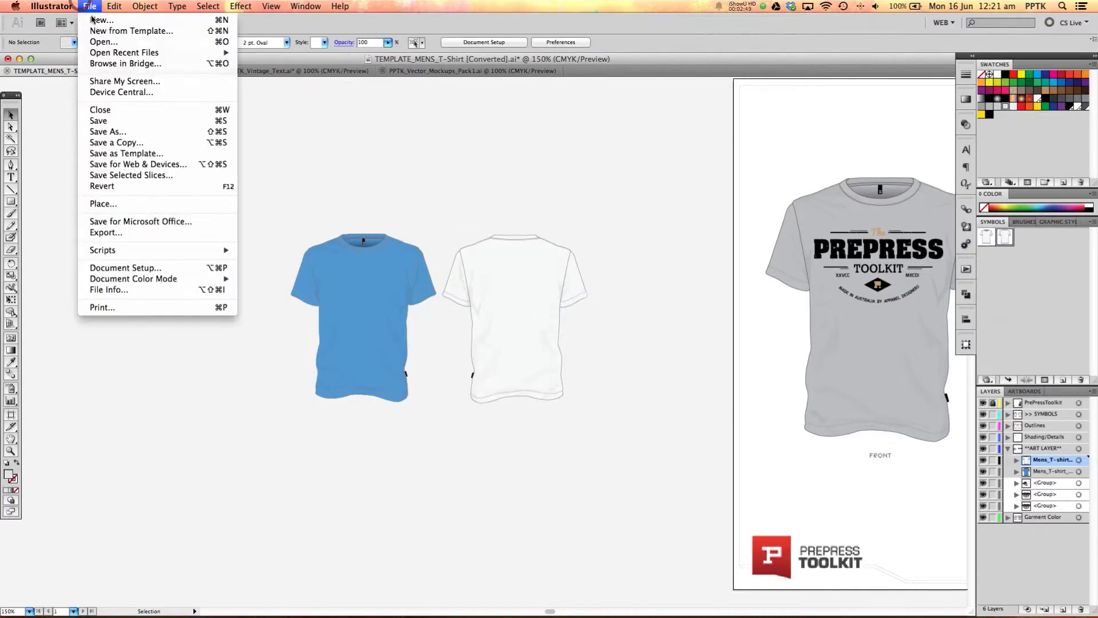
click(94, 22)
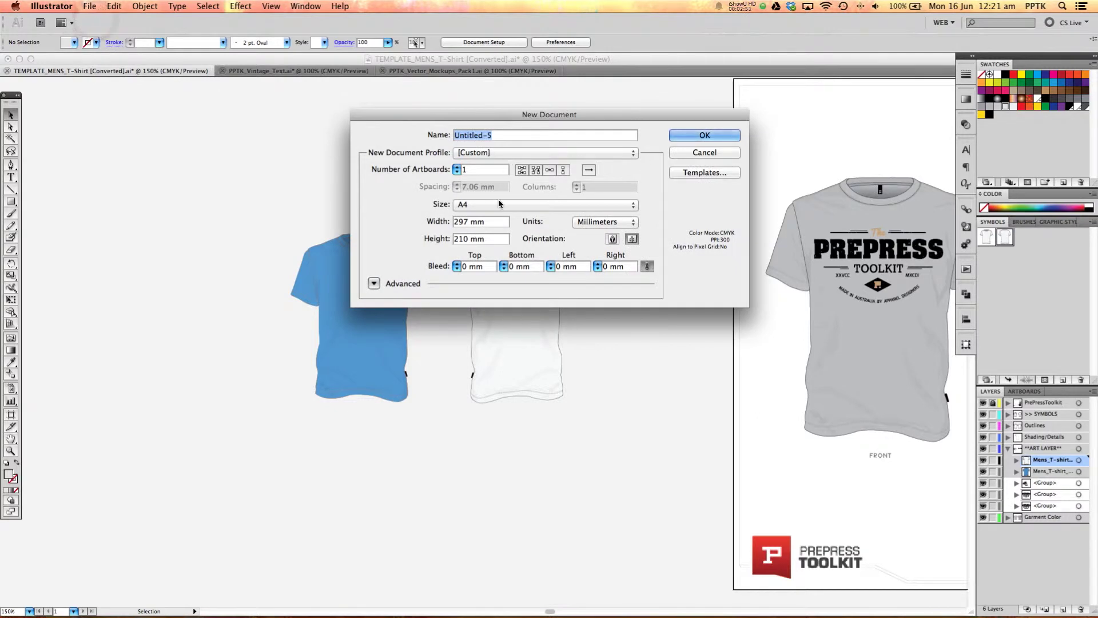
click(692, 135)
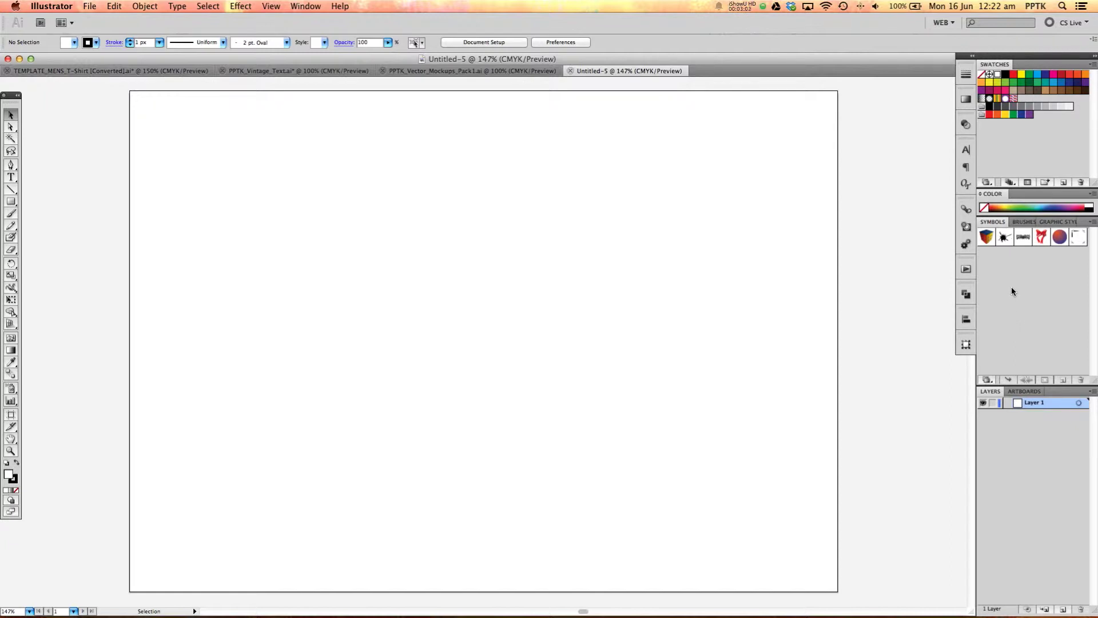
Step: In TEMPLATE_MENS_T-Shirt, marquee-select the blue and white loose shirts and delete them
click(195, 72)
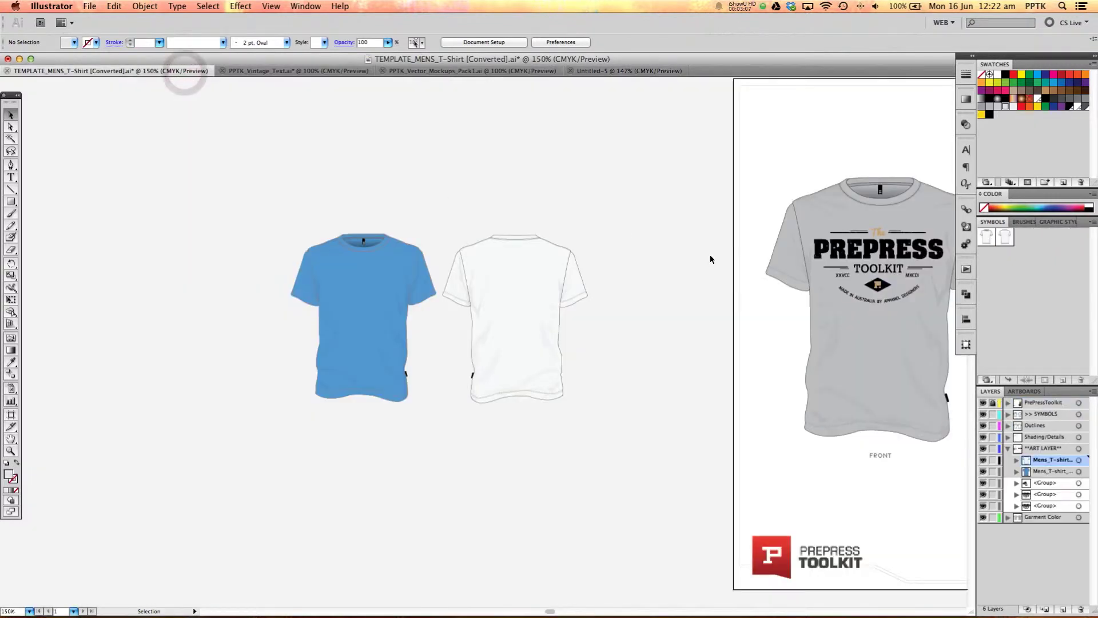
click(435, 224)
drag(305, 199, 636, 393)
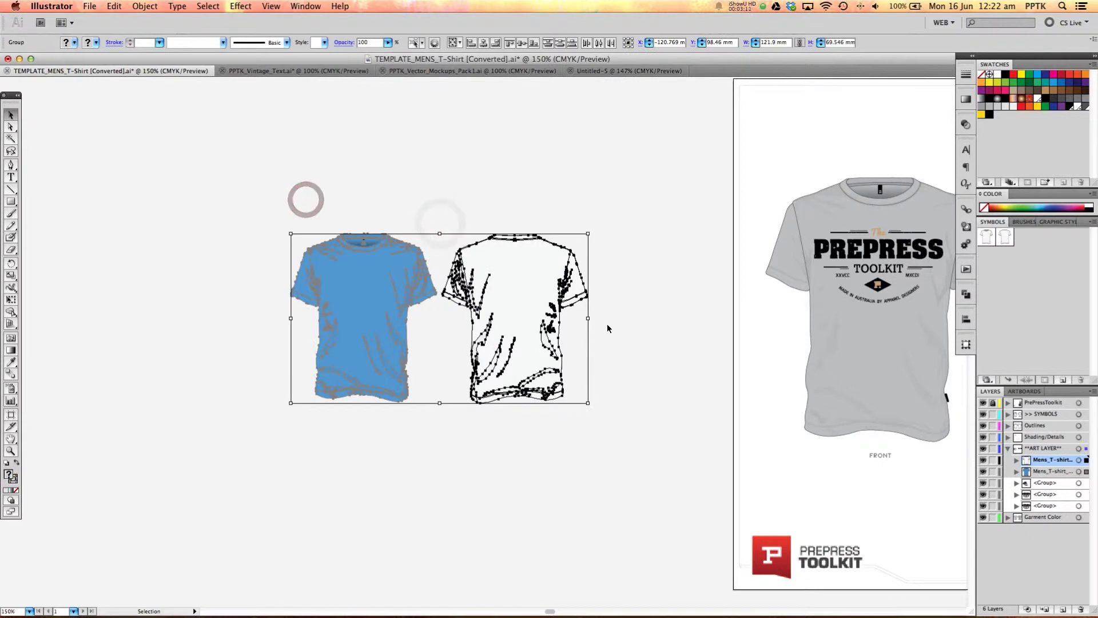
key(Delete)
click(276, 223)
Step: Bring the template page into view and choose Save Symbol Library from the Symbols panel menu
key(space)
drag(852, 262, 195, 279)
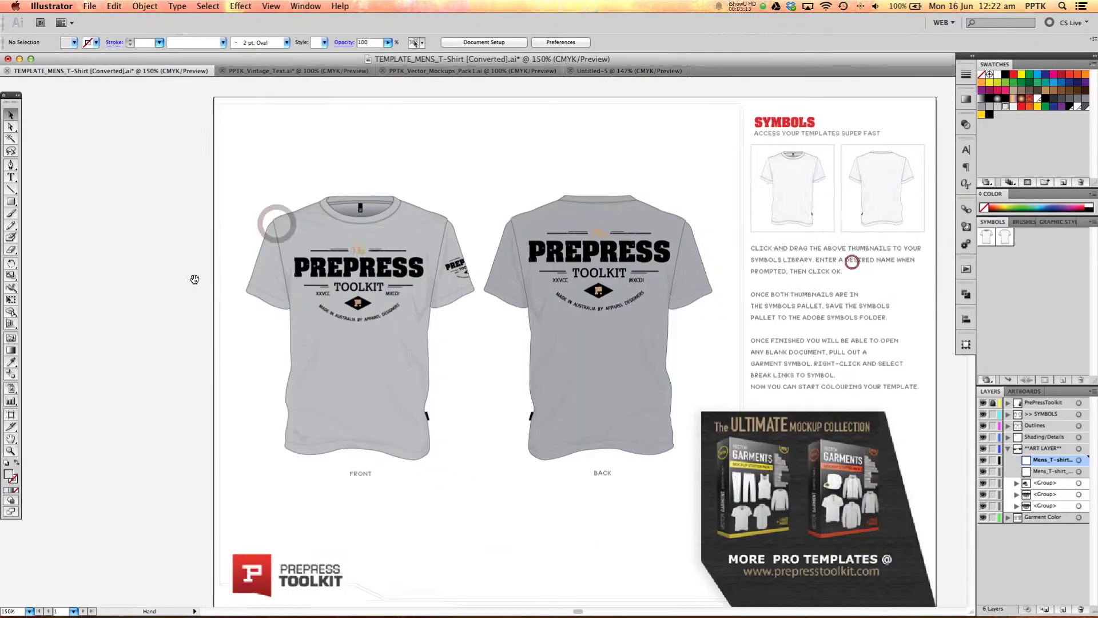
drag(687, 187, 561, 177)
click(477, 301)
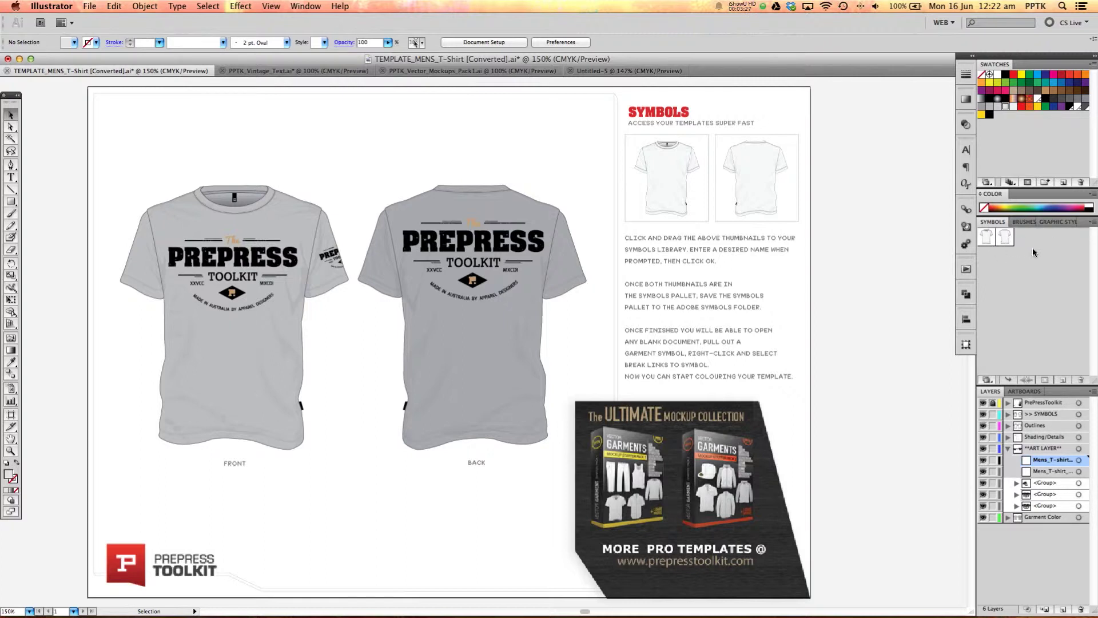
click(1093, 225)
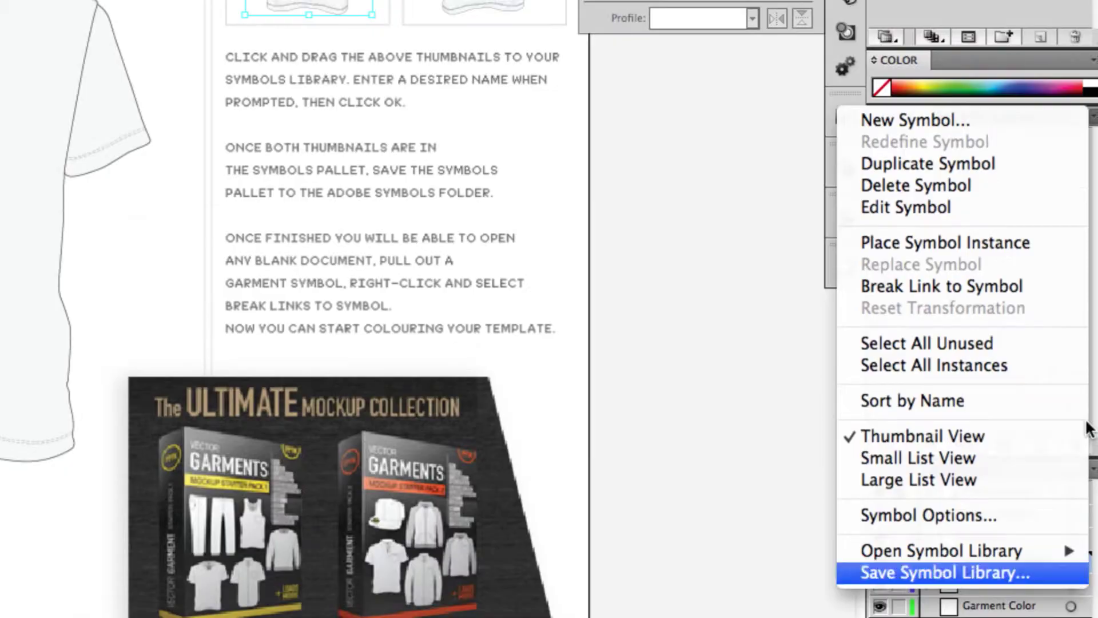
click(1087, 427)
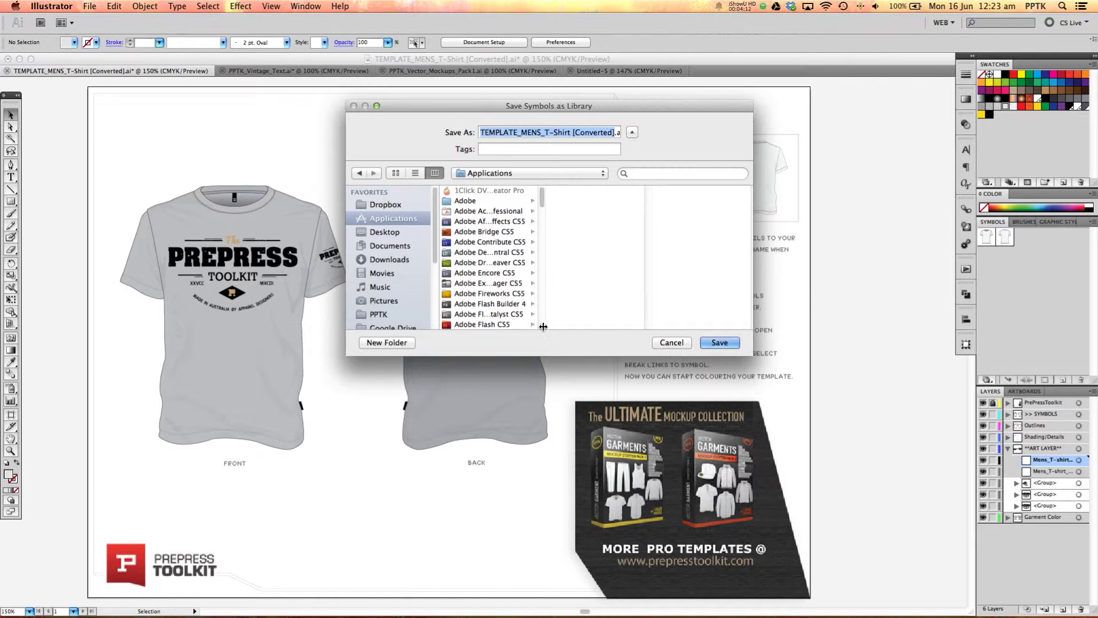
Step: Navigate to the Adobe Illustrator CS5/Presets/en_GB/Symbols folder
drag(542, 325, 578, 323)
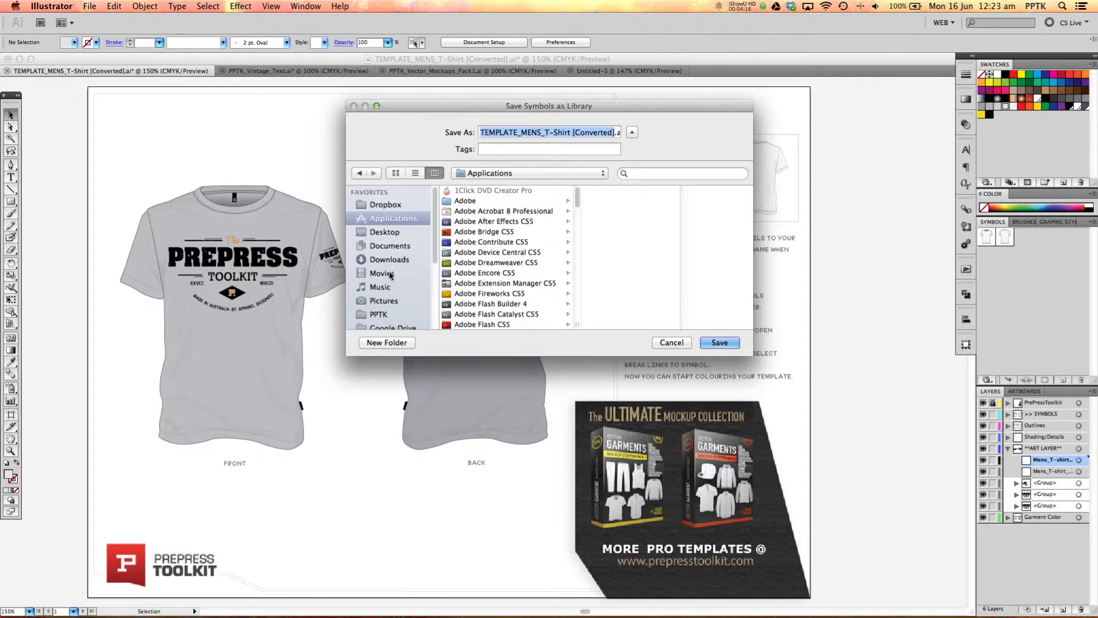
click(383, 225)
drag(578, 198, 579, 213)
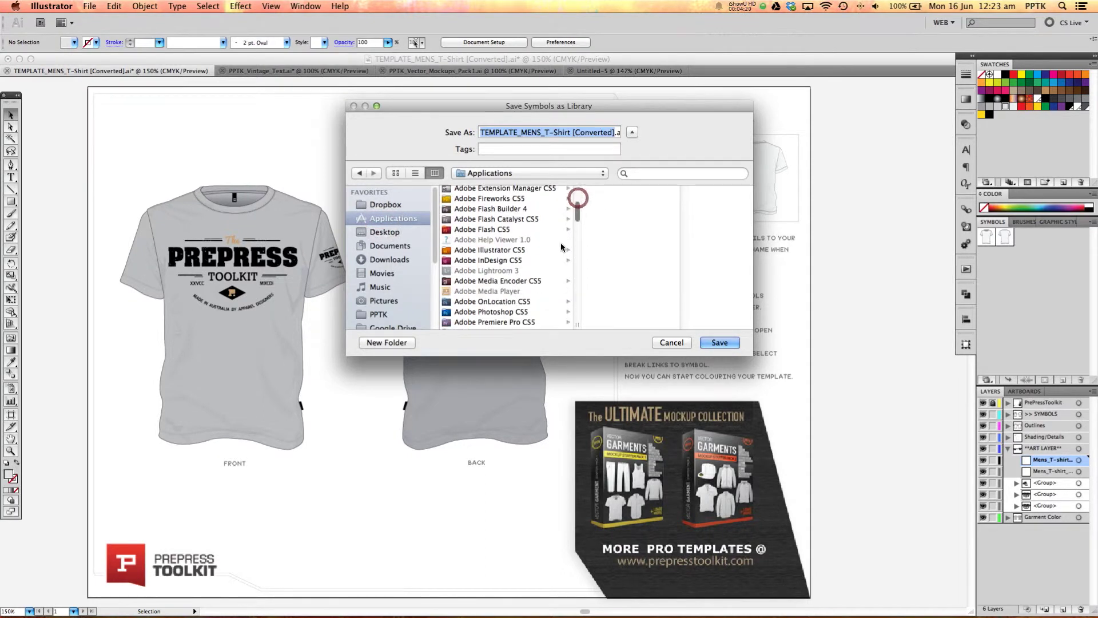
click(499, 250)
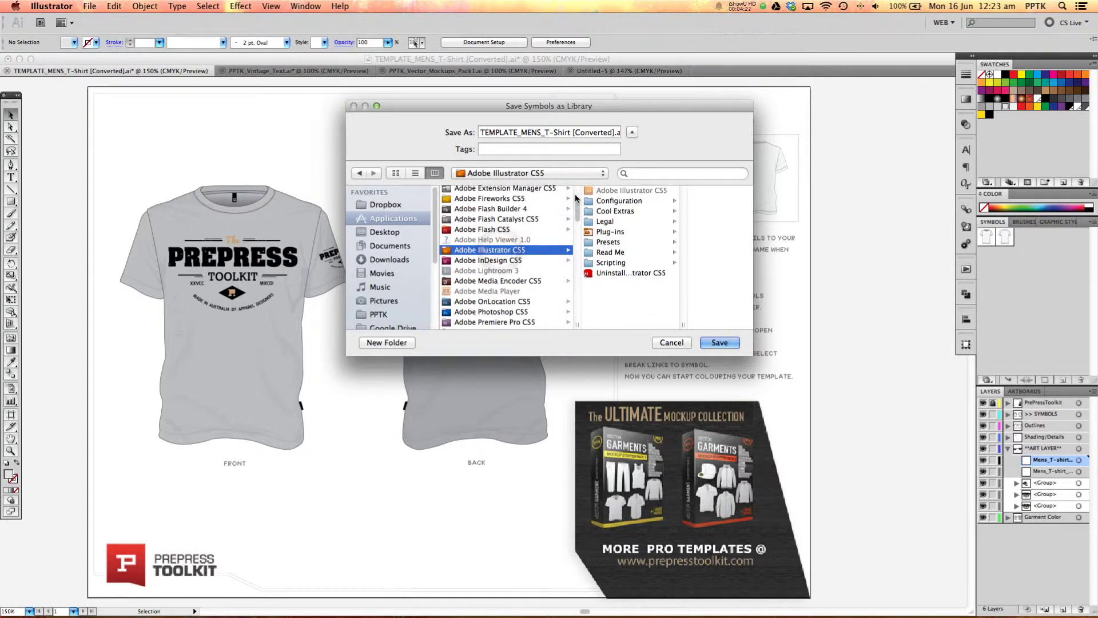
click(606, 244)
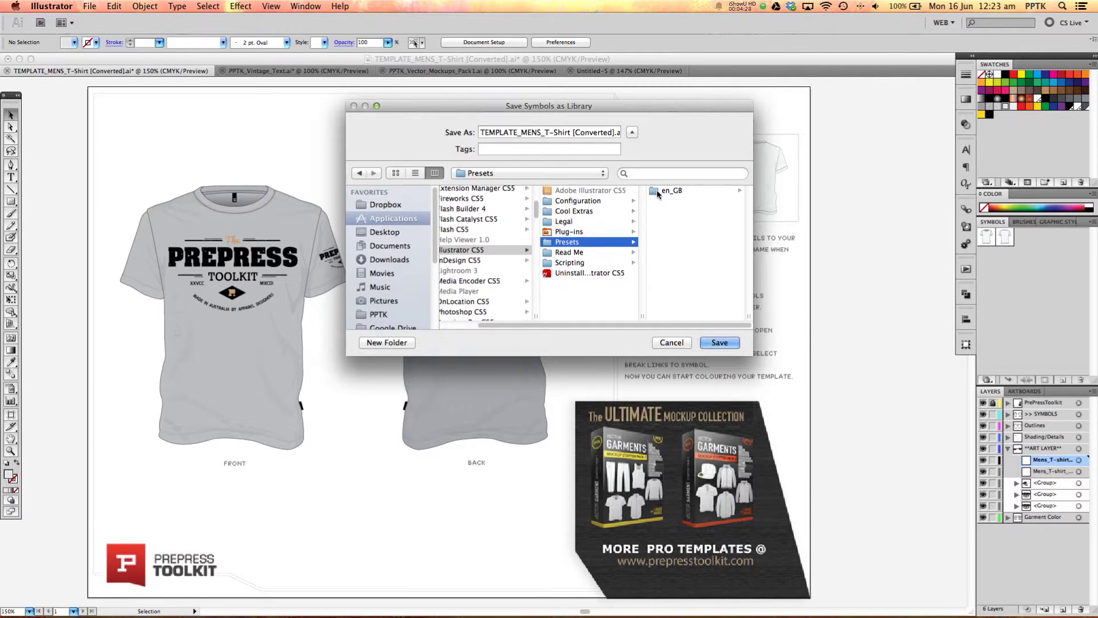
click(658, 191)
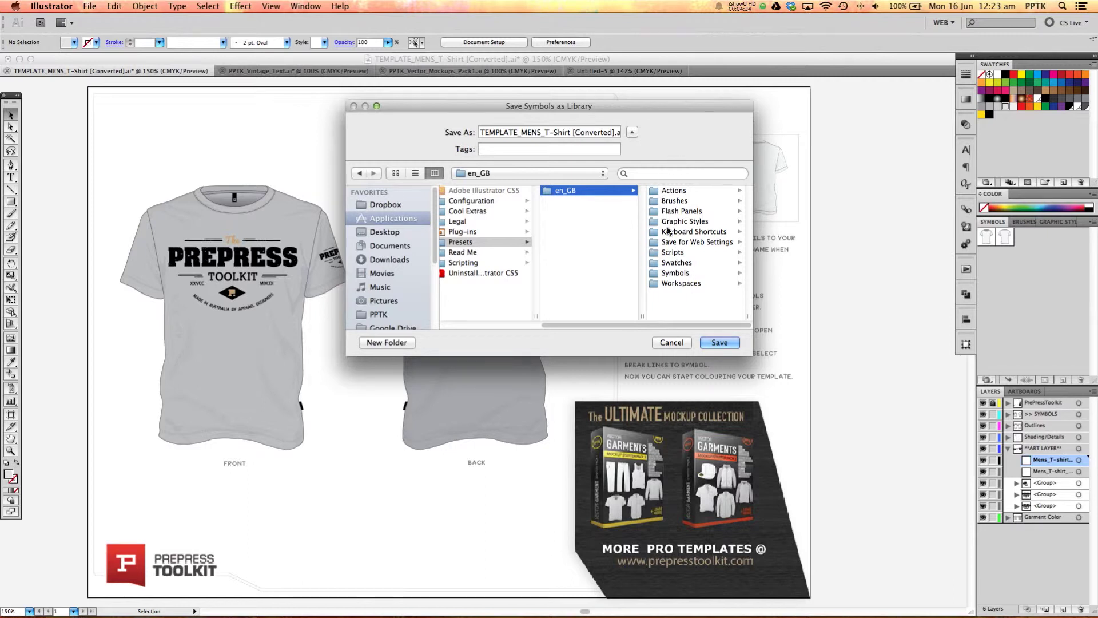
click(655, 274)
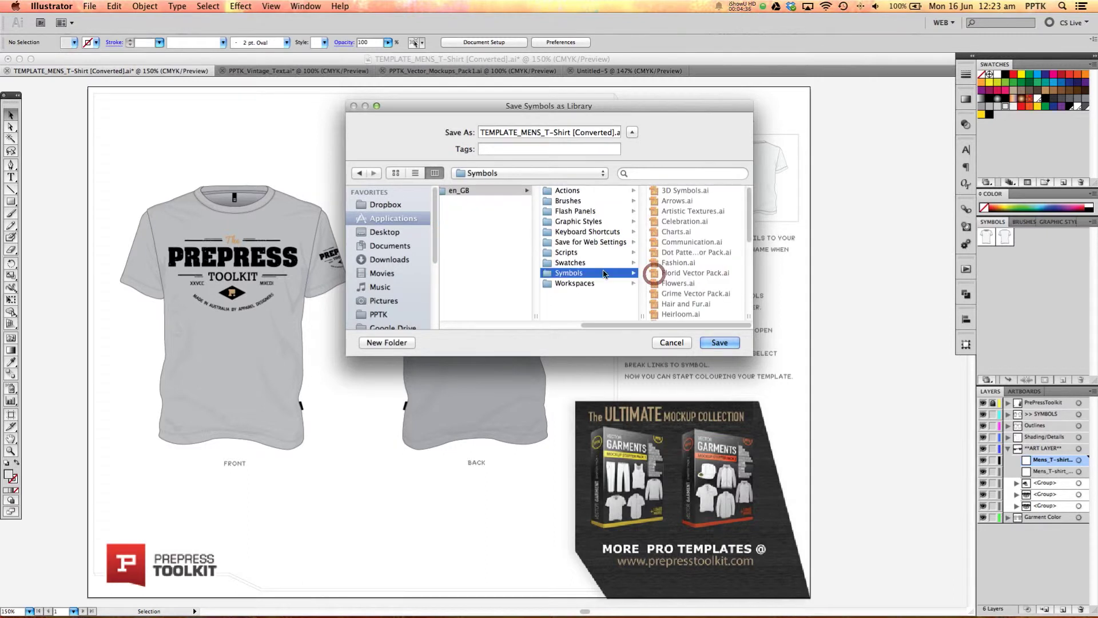
mouse_move(747, 211)
mouse_down()
mouse_move(755, 238)
mouse_move(748, 199)
mouse_up()
Step: Name the library 'T-Shirt Templates' and save, replacing the existing T-Shirt Templates.ai
click(605, 133)
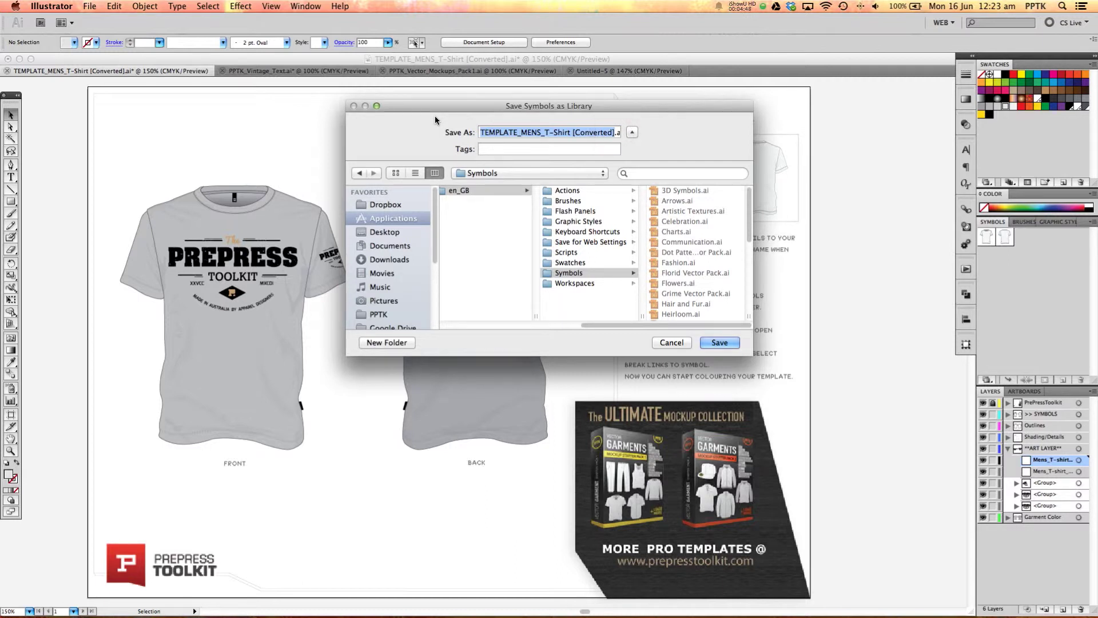
key(BackSpace)
text(T-Shirt)
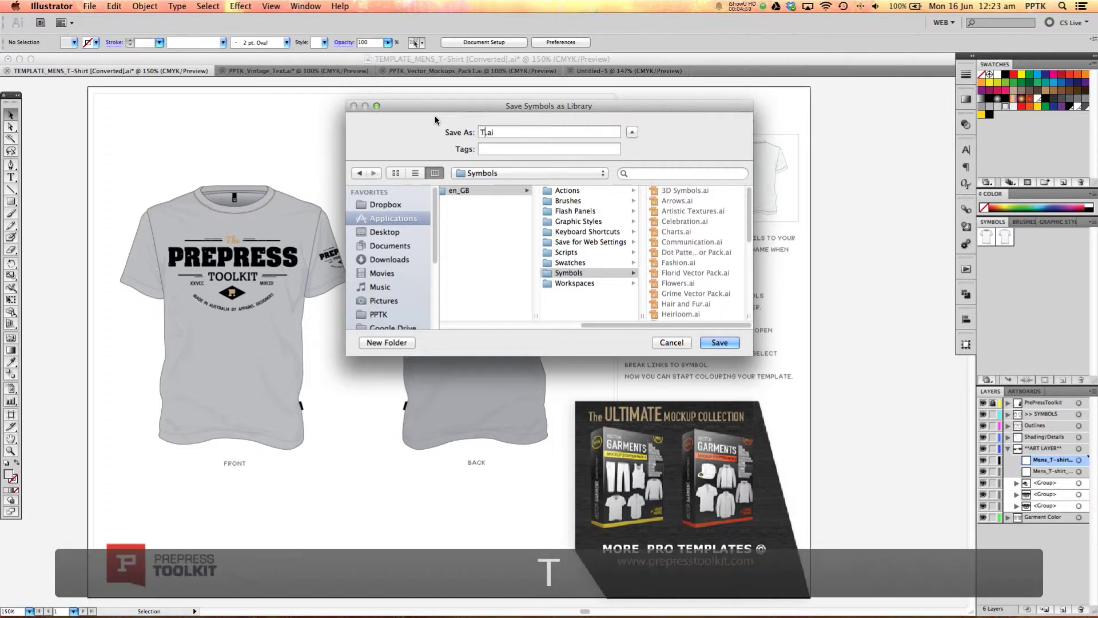
text( Templat)
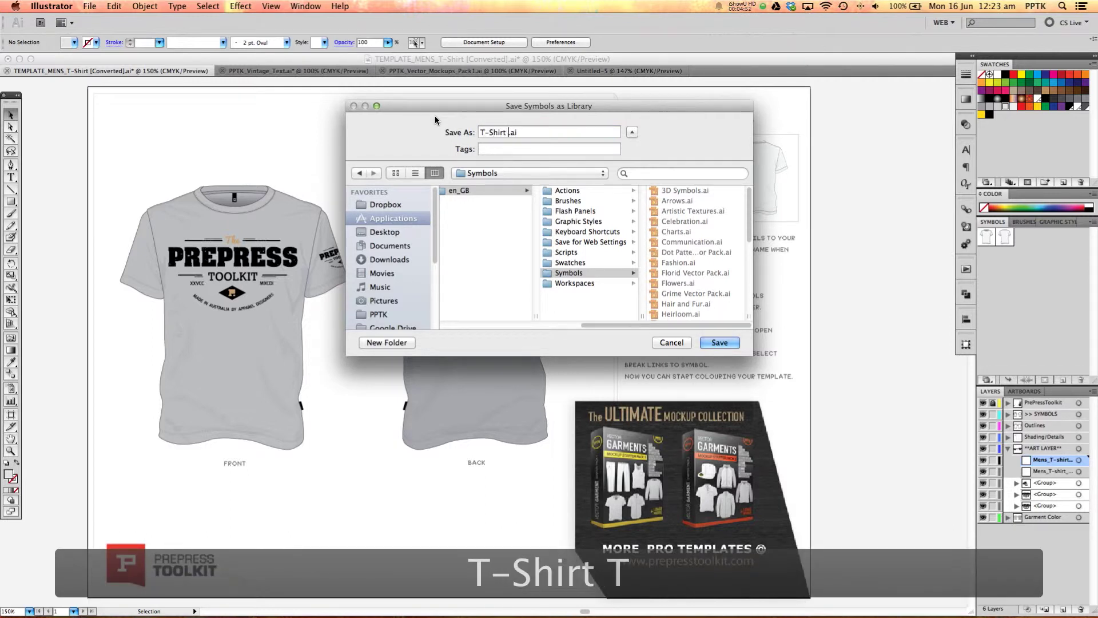
text(es)
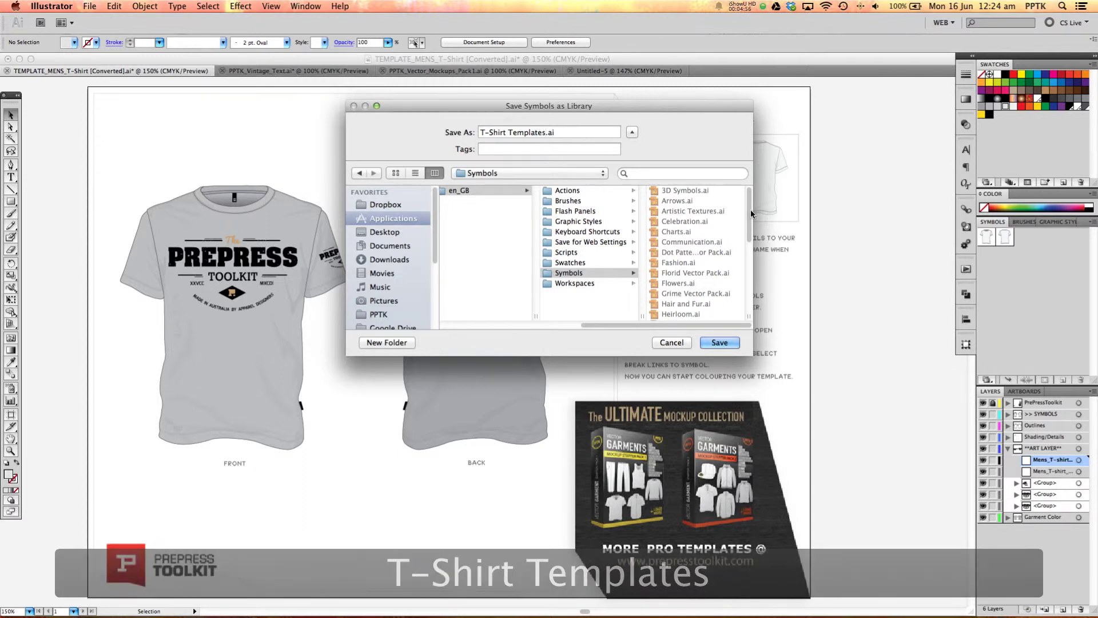
drag(749, 206, 760, 293)
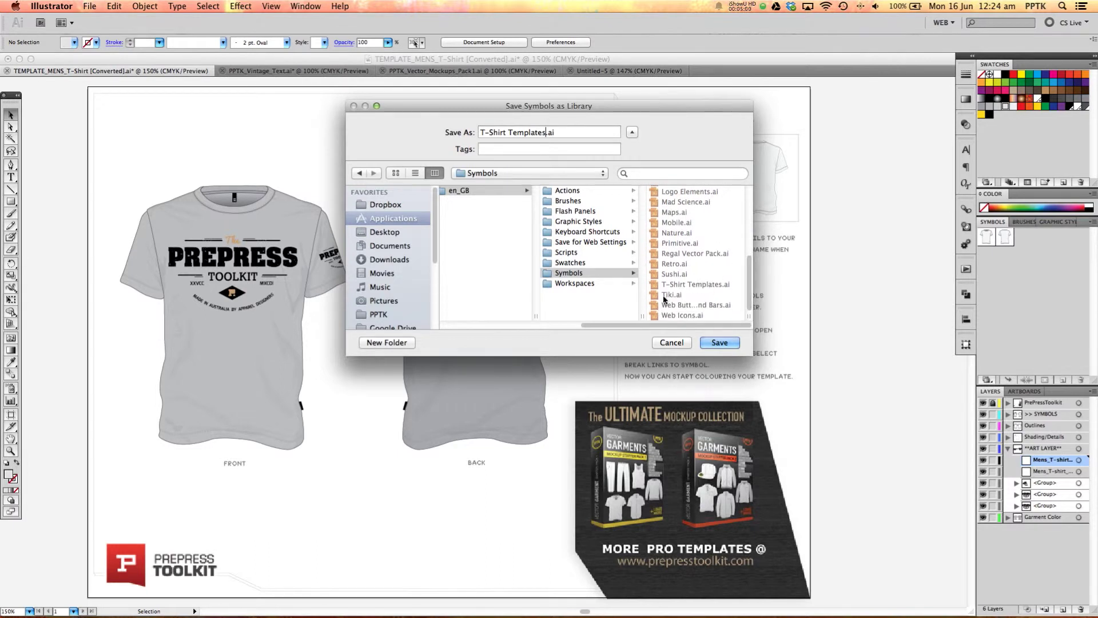
click(719, 343)
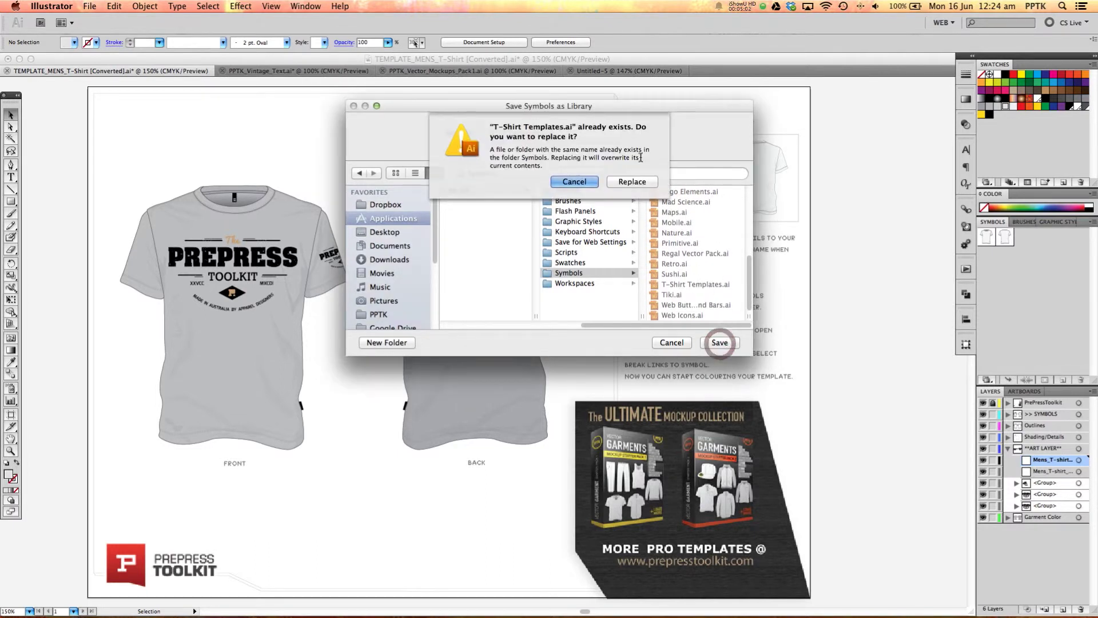
click(633, 182)
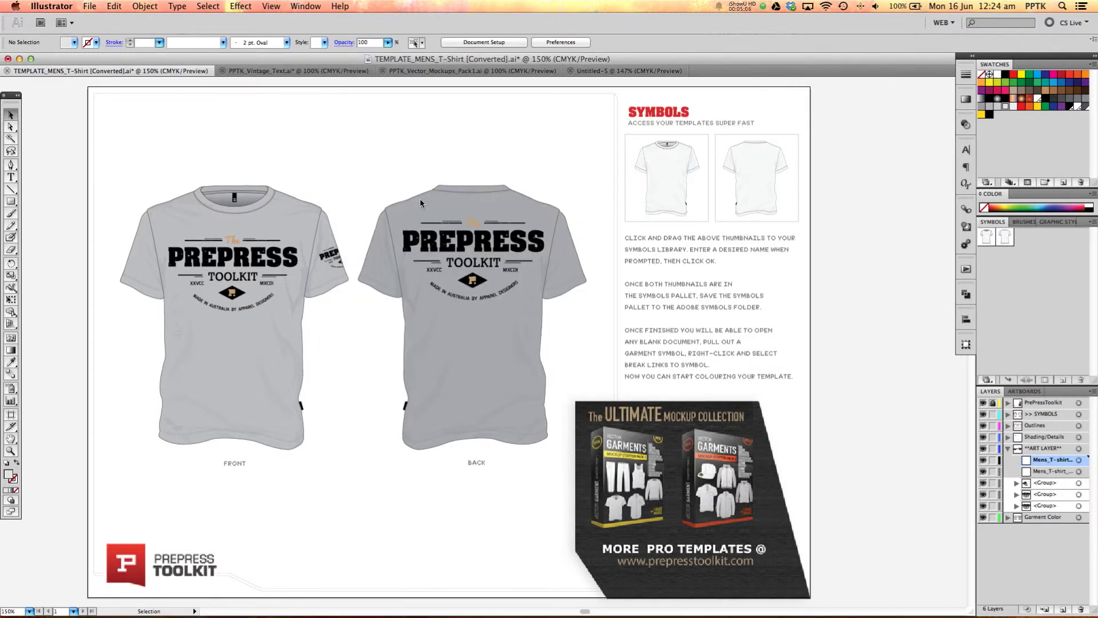
Step: Copy the whole PREPRESS TOOLKIT logo group from PPTK_Vintage_Text.ai
click(597, 71)
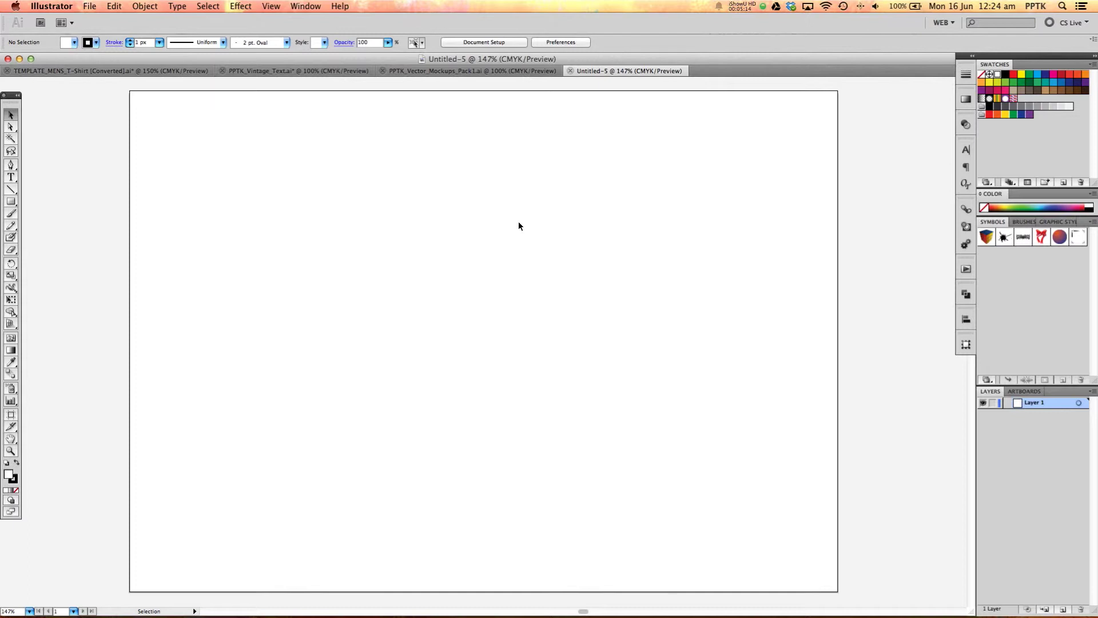
click(132, 71)
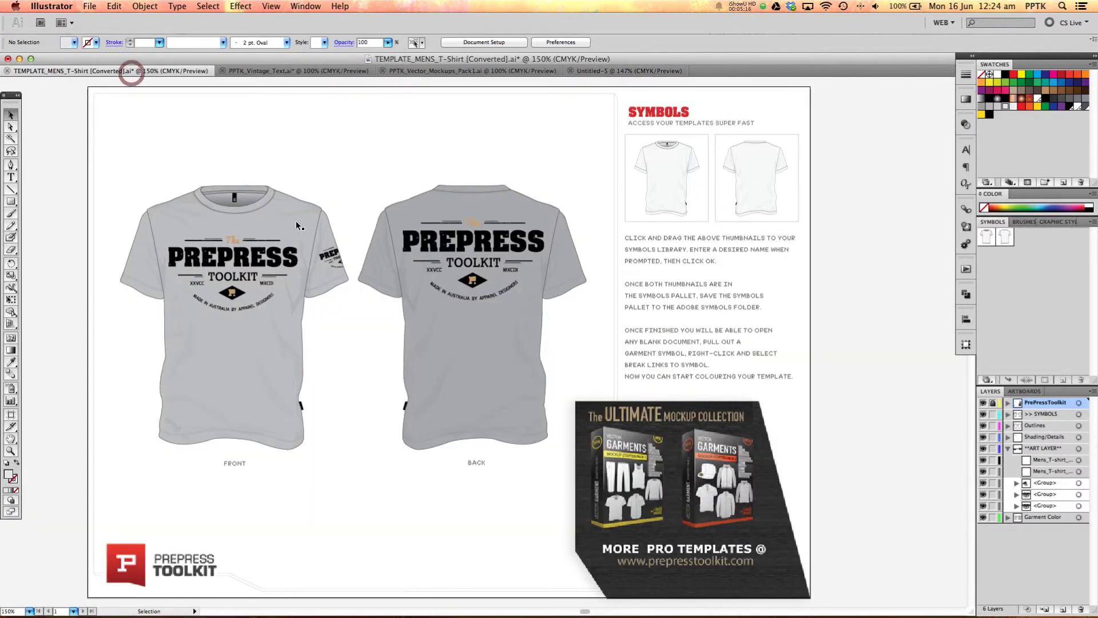
click(308, 71)
click(313, 176)
drag(297, 193, 627, 465)
key(super+c)
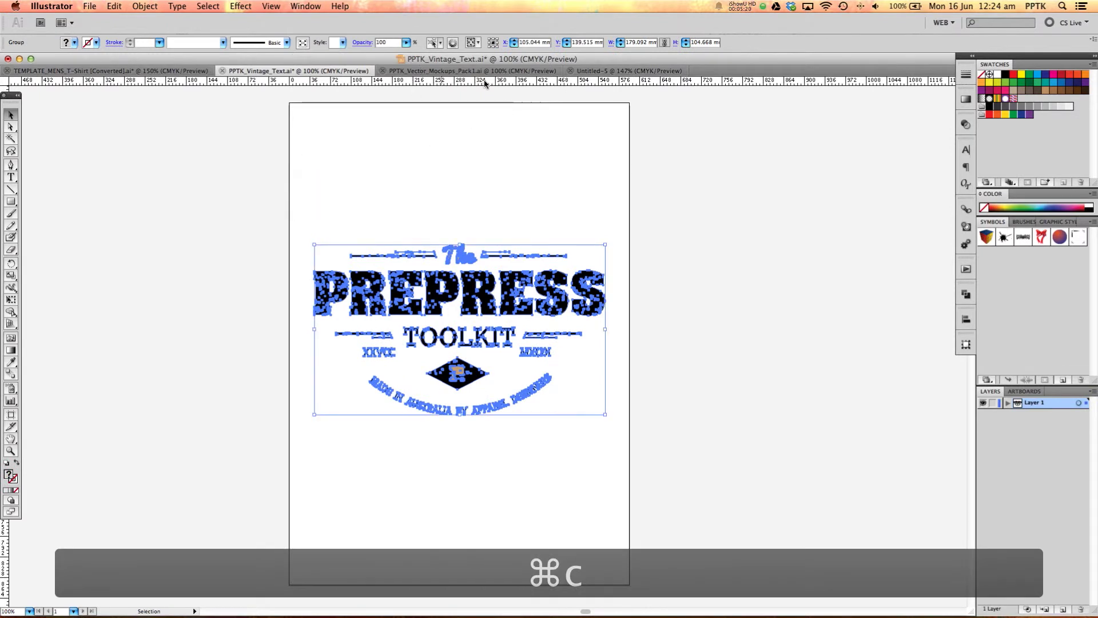
Step: Paste the logo into Untitled-5, scale it down and move it to the page's left side
click(603, 71)
key(super+v)
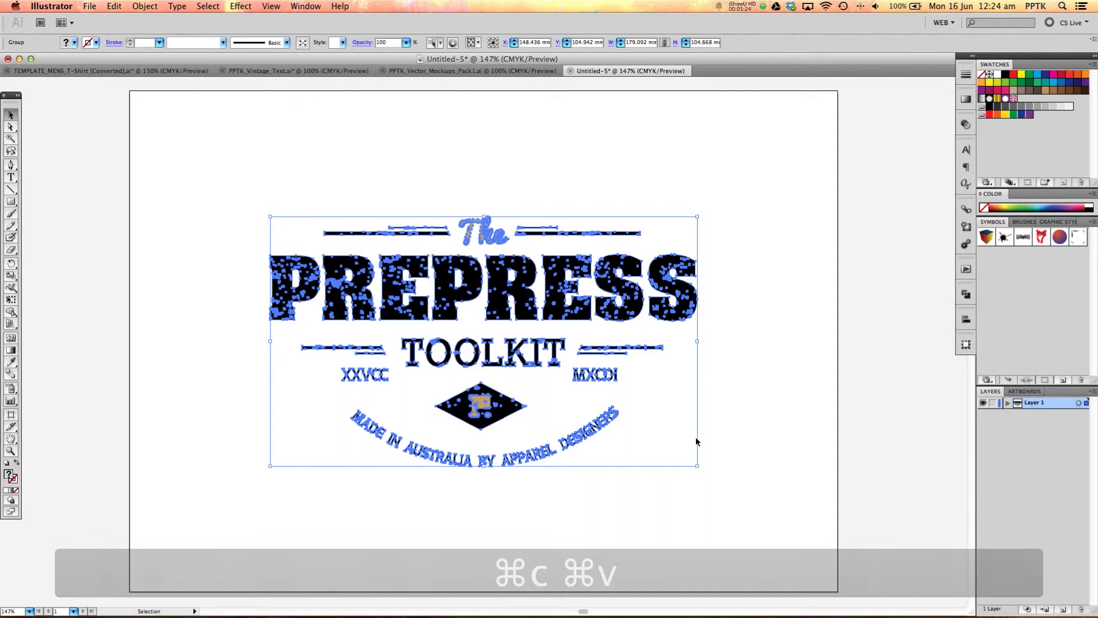
drag(697, 466, 526, 373)
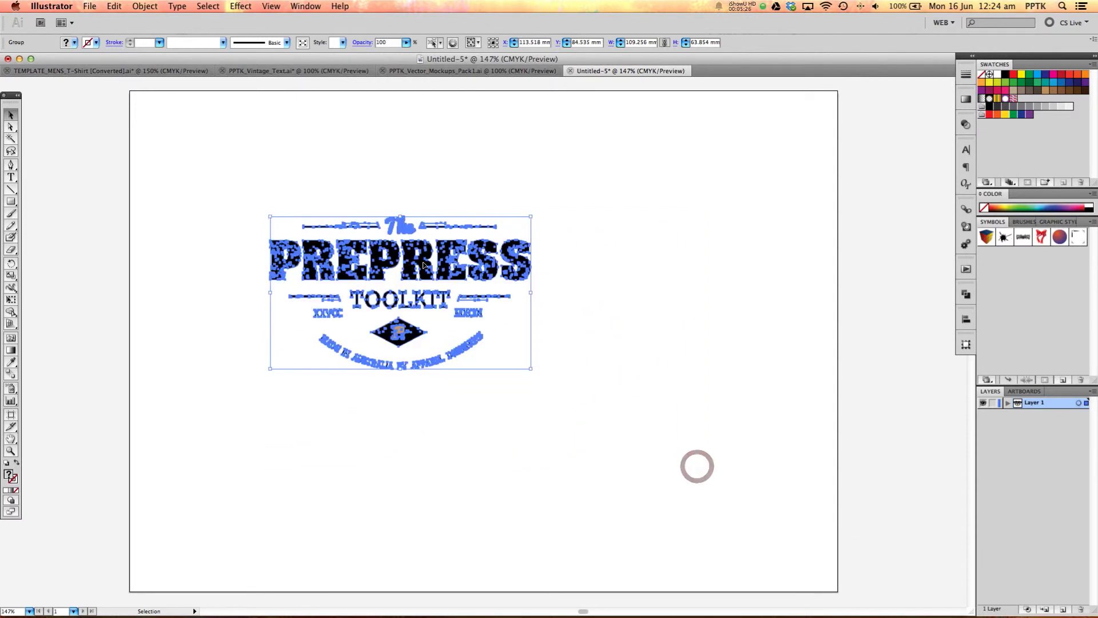
drag(427, 265, 308, 306)
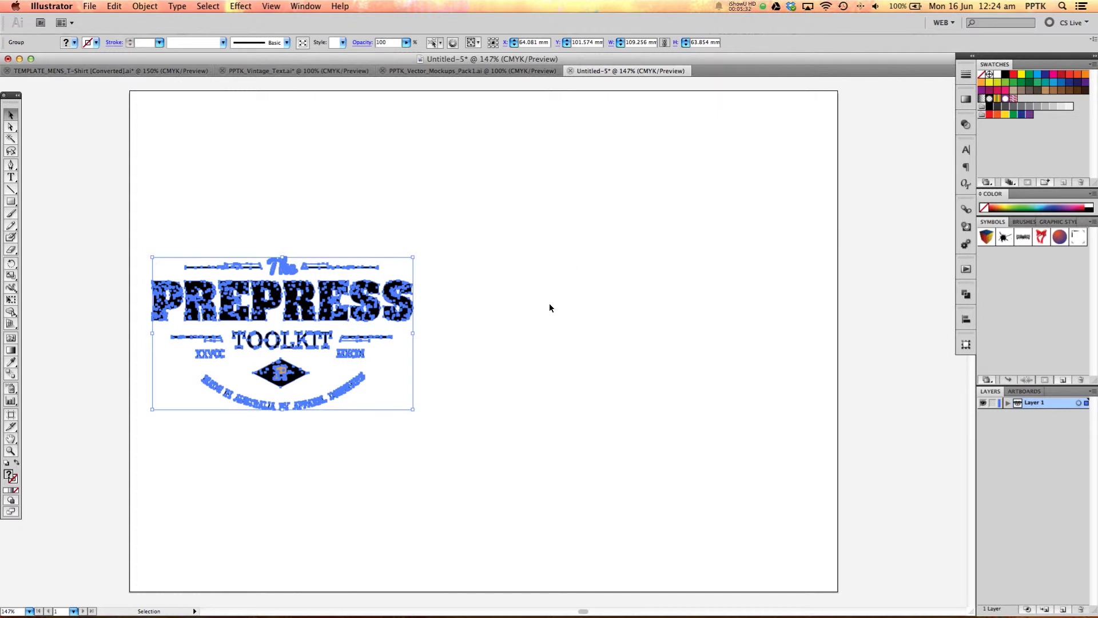
click(500, 286)
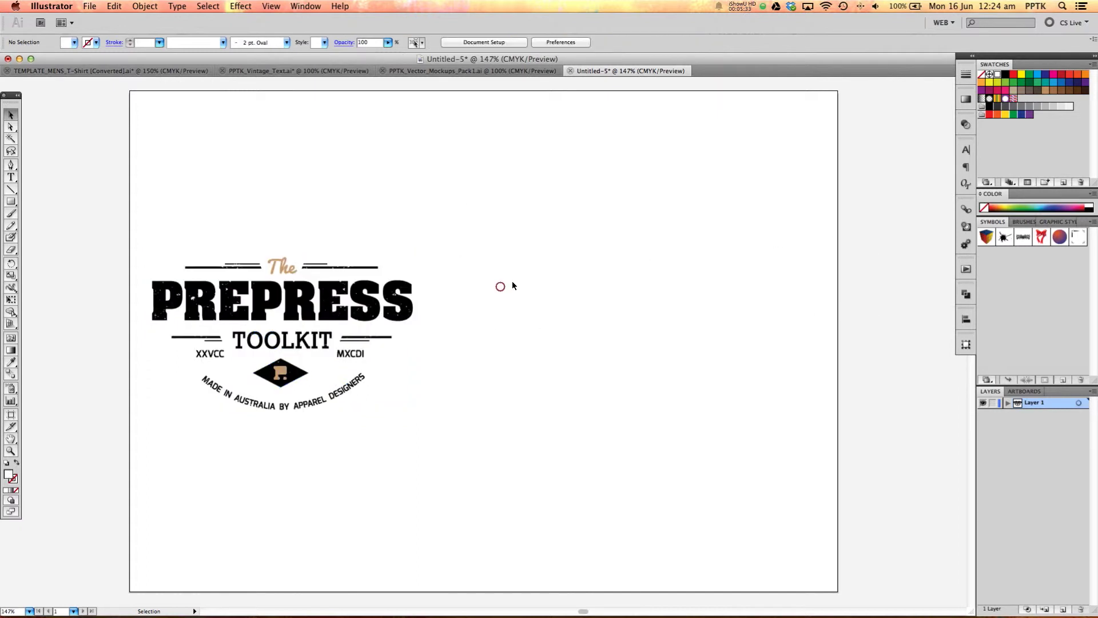
Step: From the Symbols panel menu, show the Open Symbol Library list including T-Shirt Templates
click(993, 222)
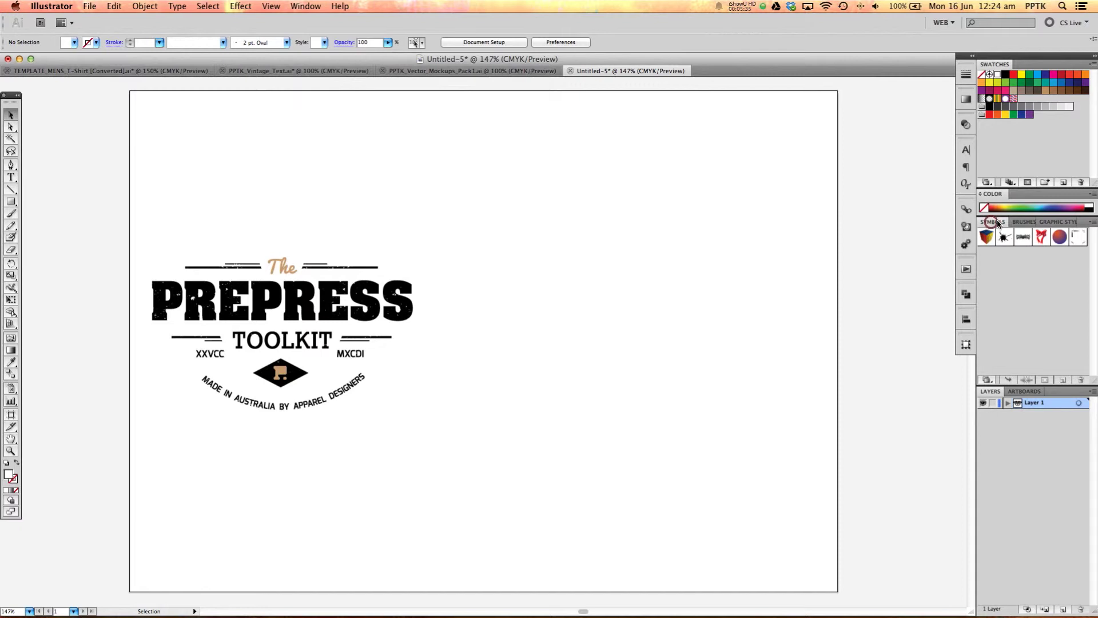
click(1093, 222)
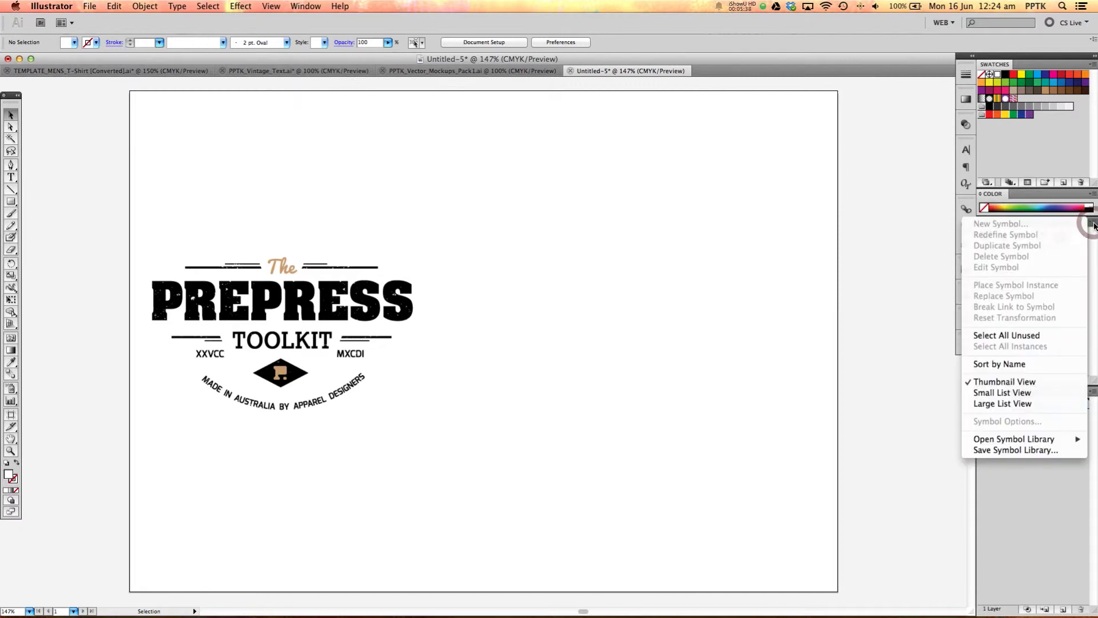
mouse_move(1022, 438)
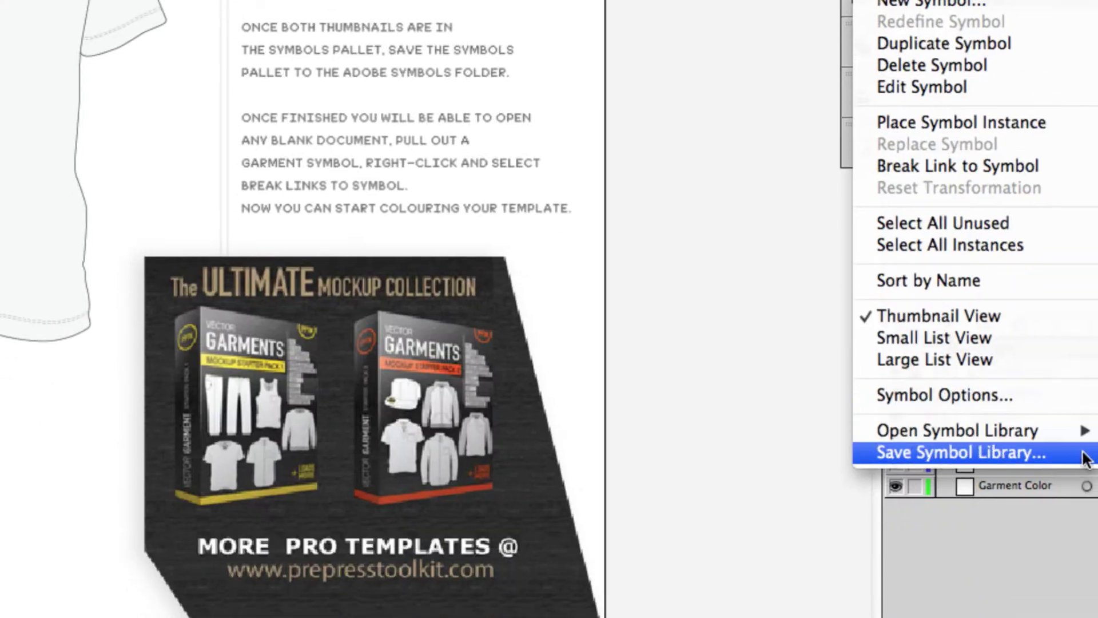
mouse_move(1084, 449)
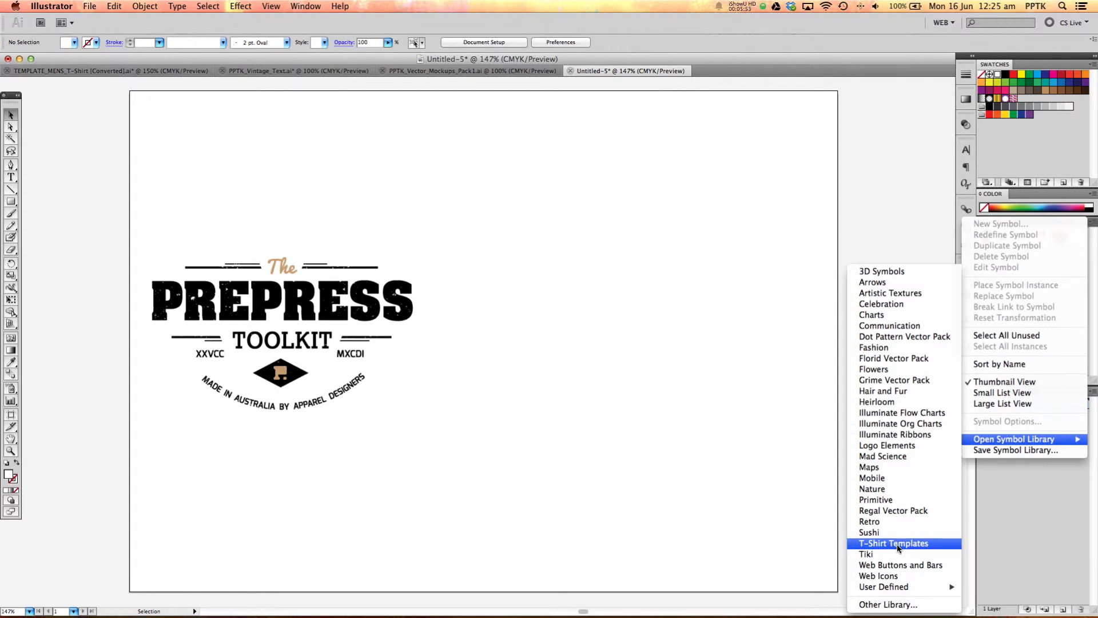
mouse_move(884, 589)
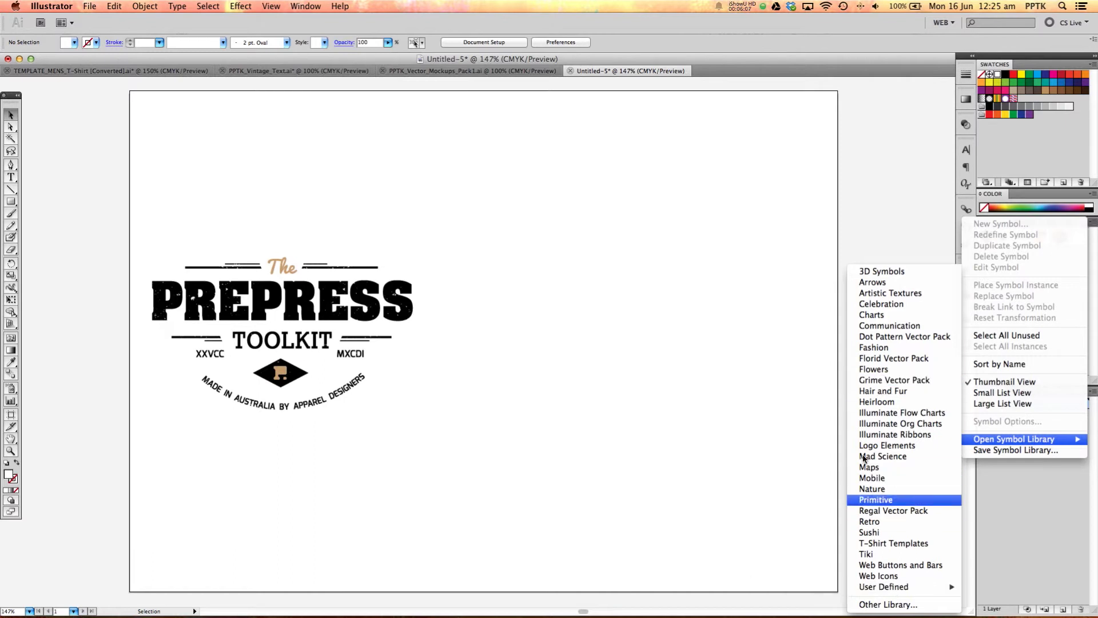
Step: Open the T-Shirt Templates library, place the front and back shirts, and enlarge them together
click(882, 547)
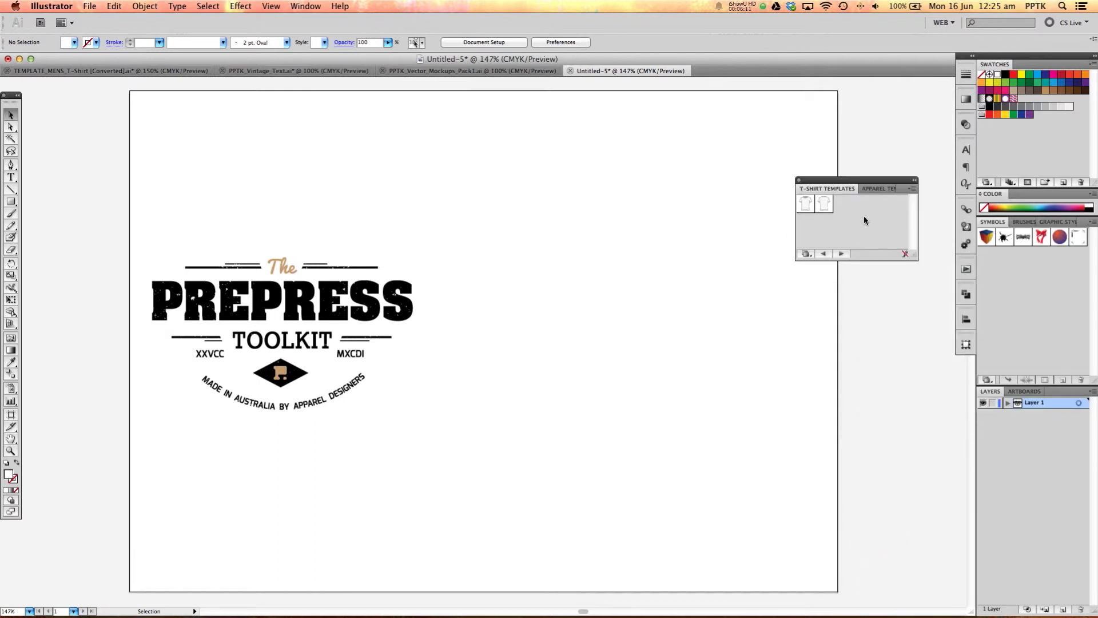
drag(546, 250, 499, 277)
drag(824, 203, 505, 274)
shift+click(568, 269)
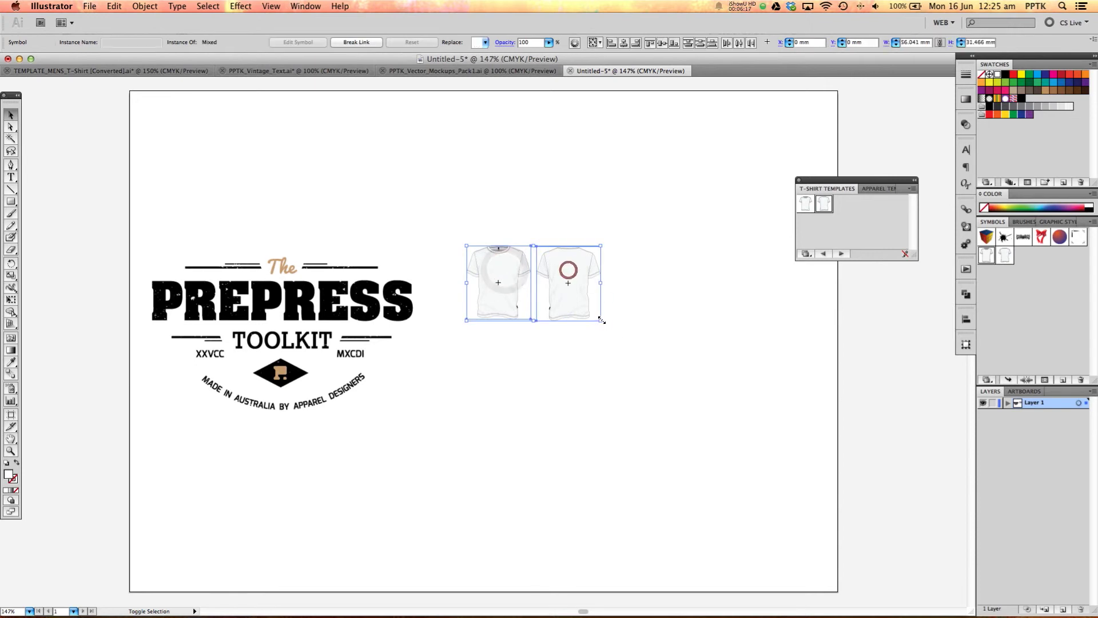
drag(601, 319, 752, 406)
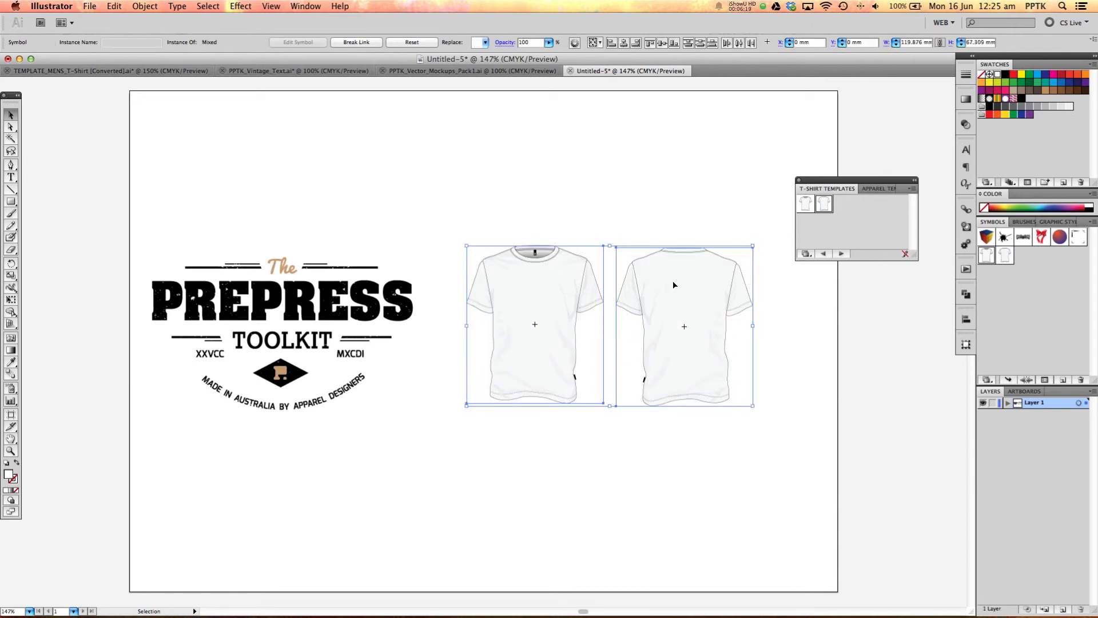
drag(663, 285, 687, 274)
click(628, 189)
Step: Break the symbol link on both the front and back T-shirts
click(569, 283)
right_click(554, 272)
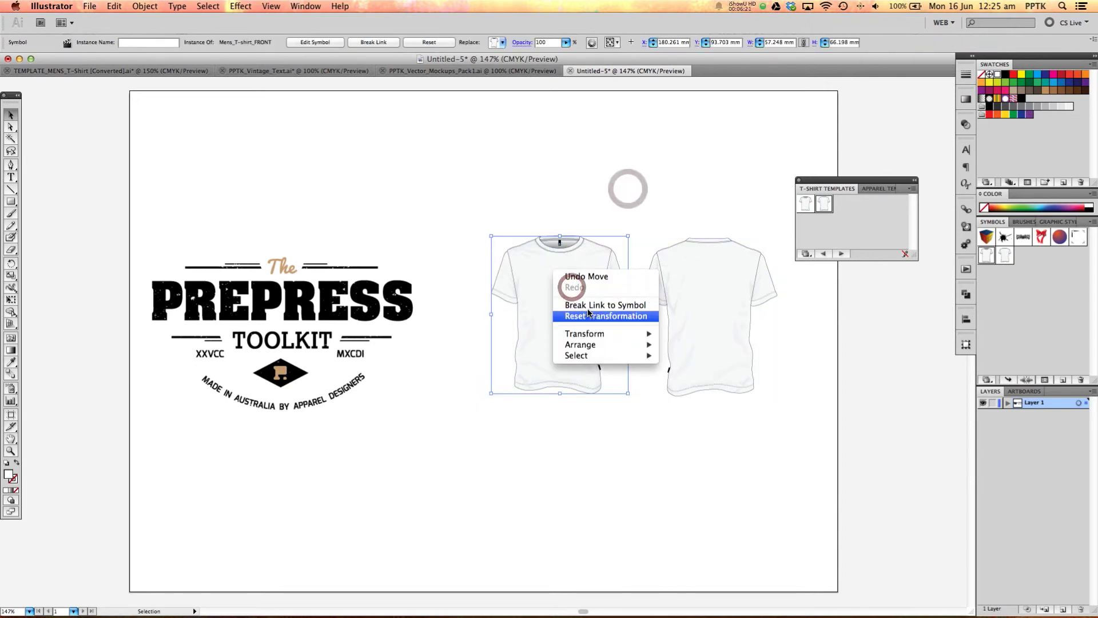
click(588, 306)
click(698, 287)
right_click(697, 281)
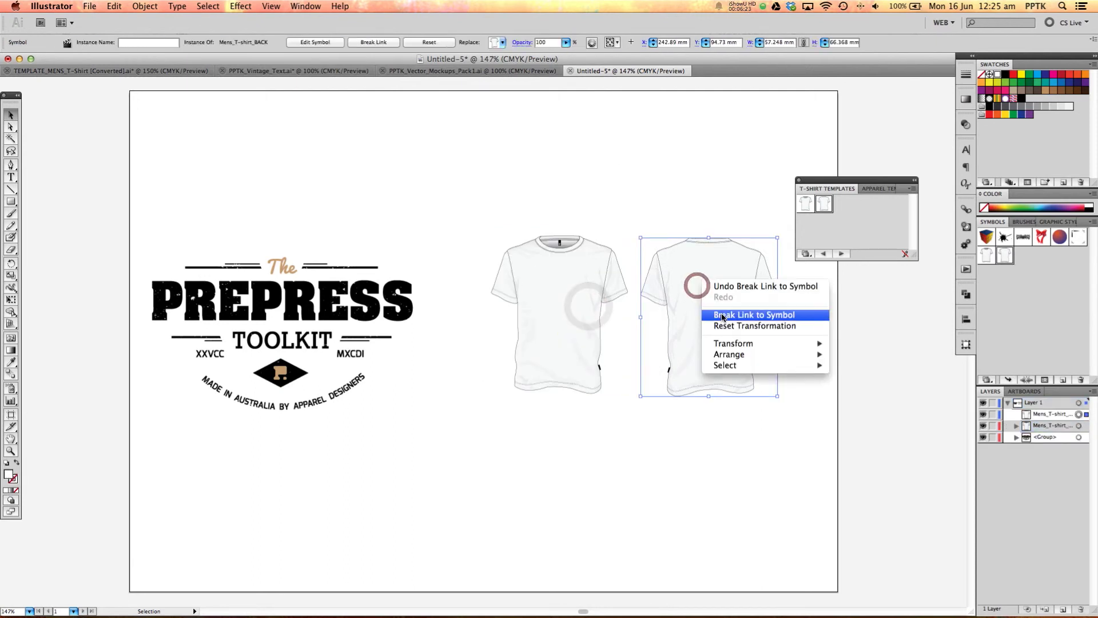
click(722, 314)
click(679, 202)
Step: Select both shirt body shapes and fill them with the blue swatch
key(a)
click(556, 278)
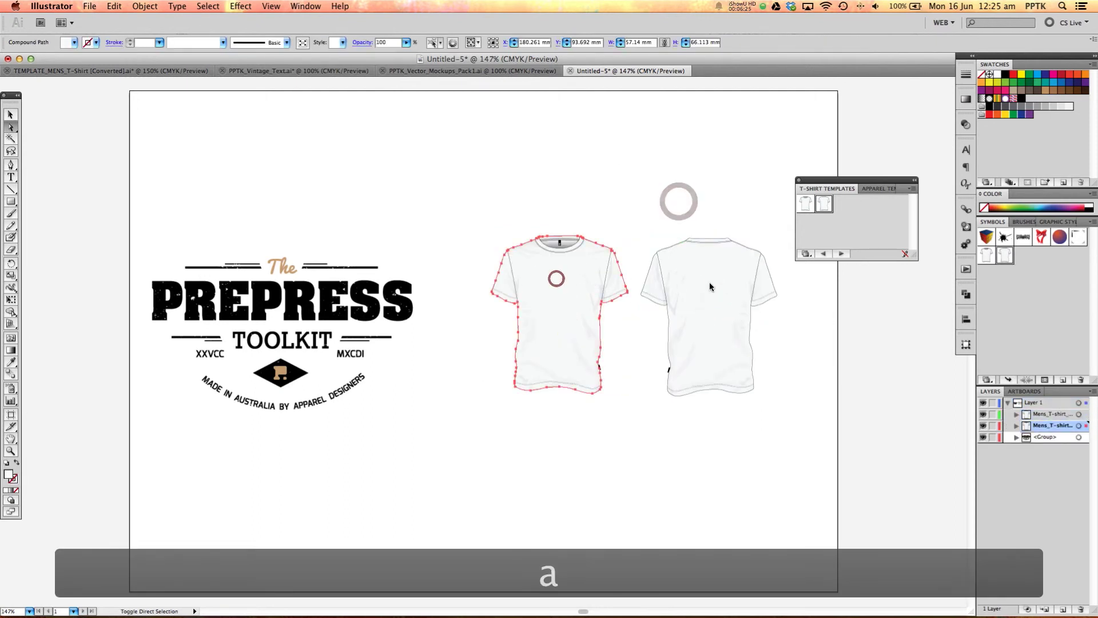
shift+click(710, 283)
click(1037, 74)
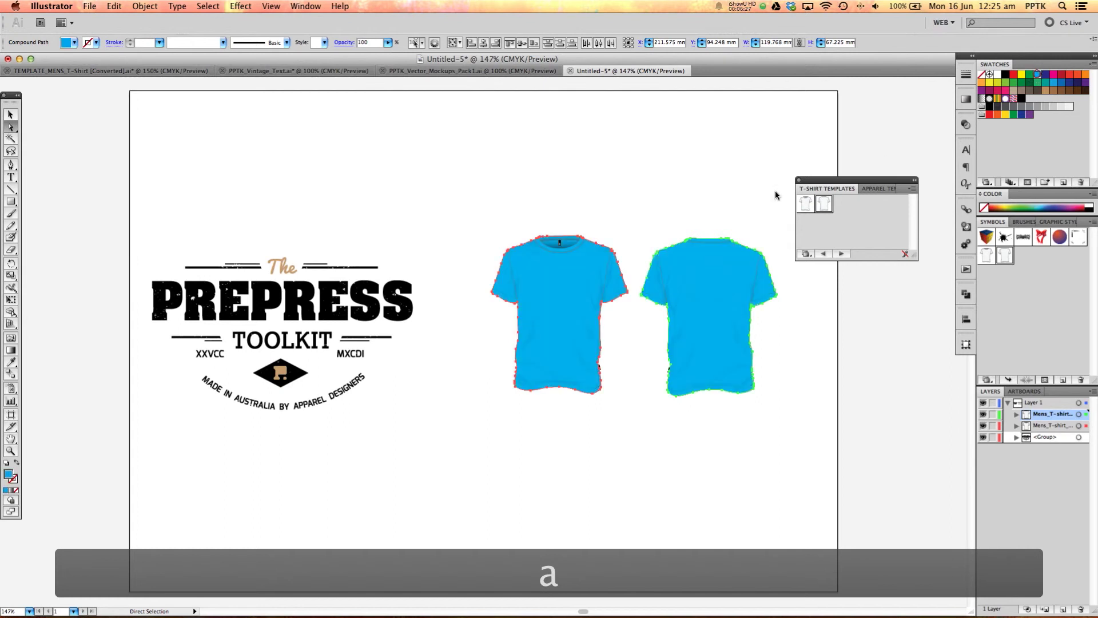
key(v)
click(647, 172)
Step: Alt-drag a copy of the PREPRESS TOOLKIT logo in front of the shirts and shrink it onto the front chest
click(307, 290)
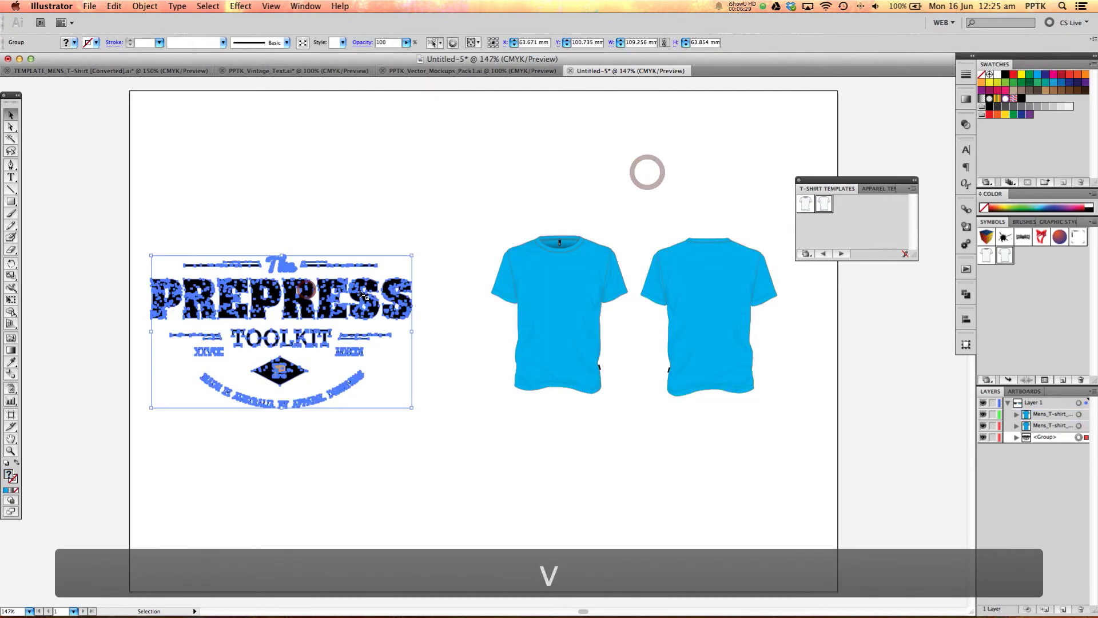
drag(294, 305, 309, 302)
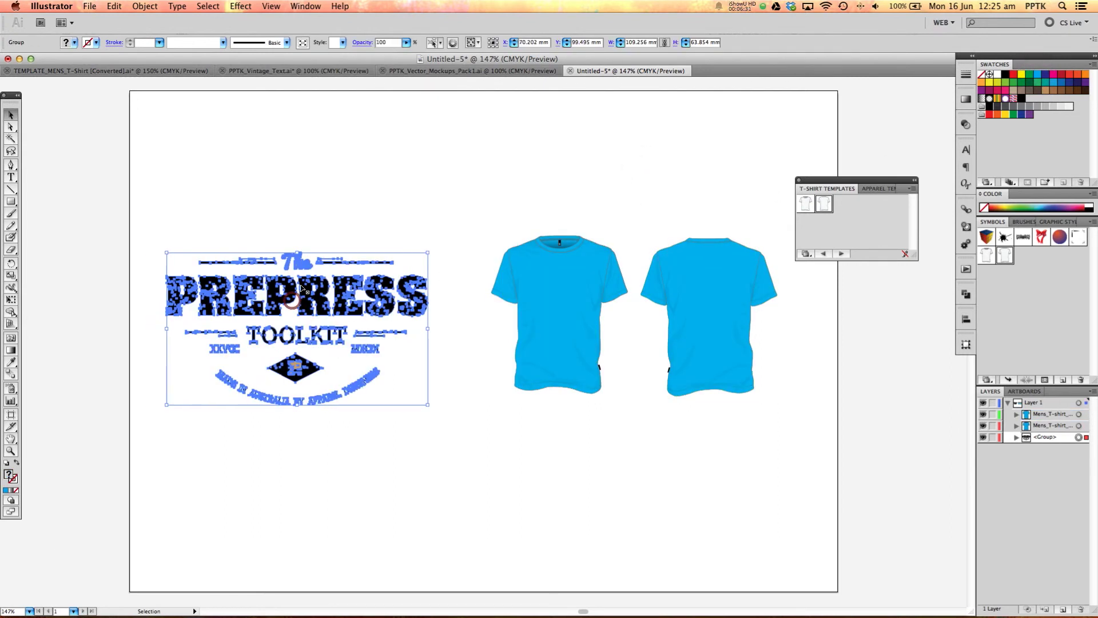
drag(446, 356, 710, 327)
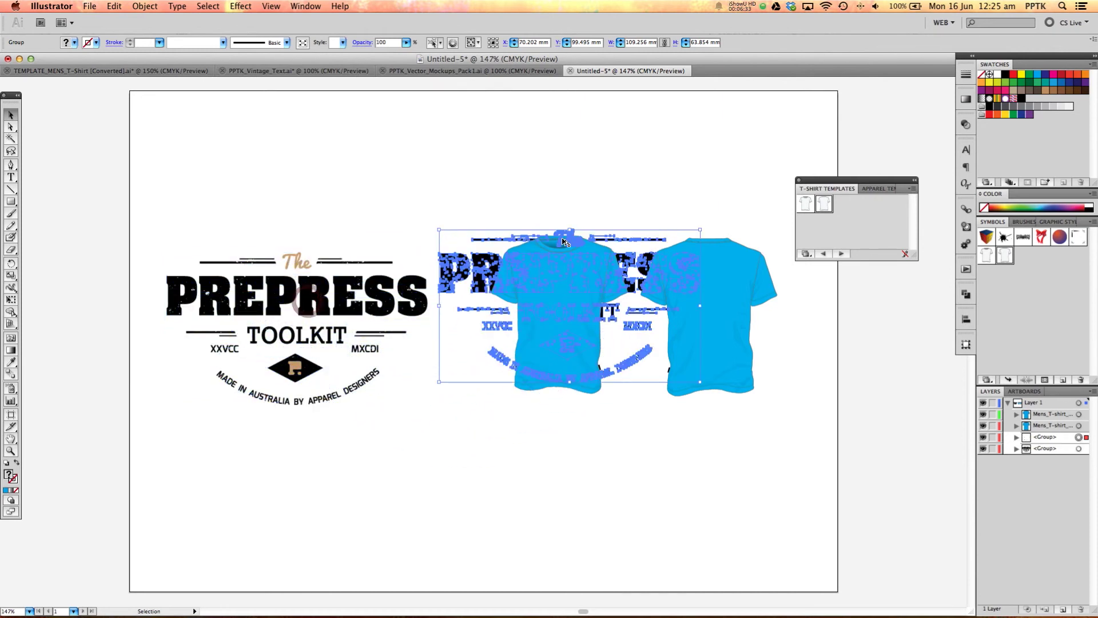
key(super+shift+bracketright)
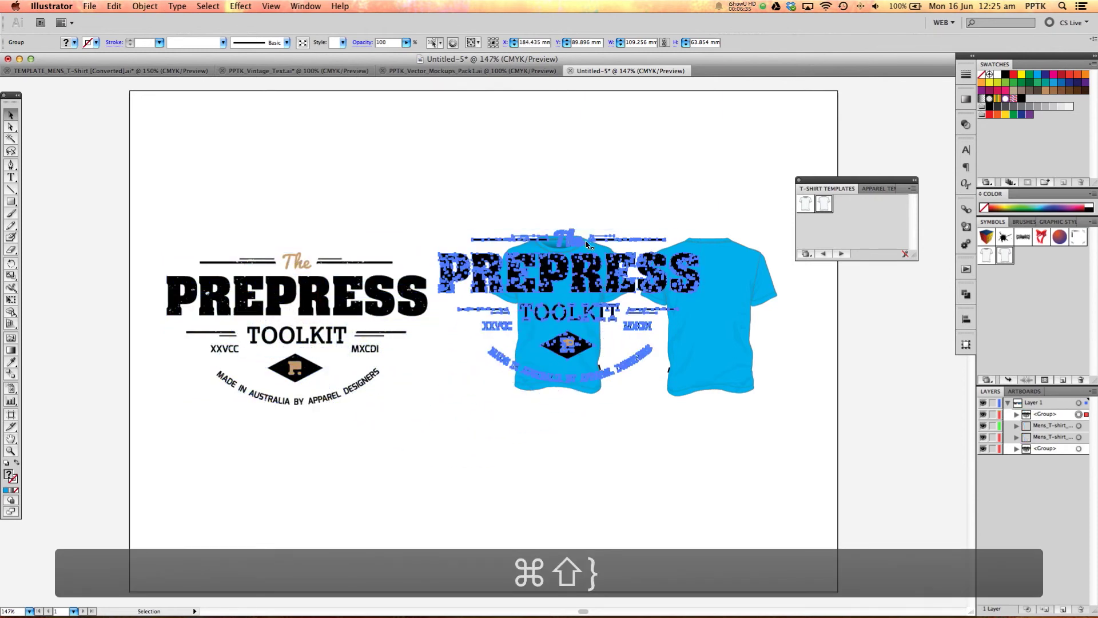
drag(570, 229, 561, 311)
click(464, 329)
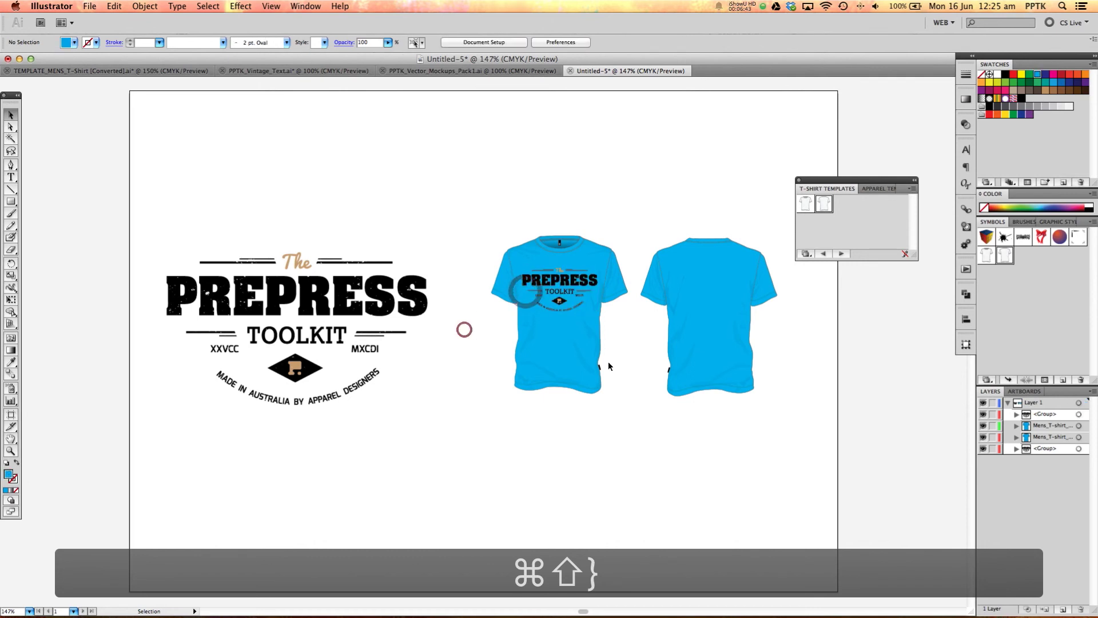